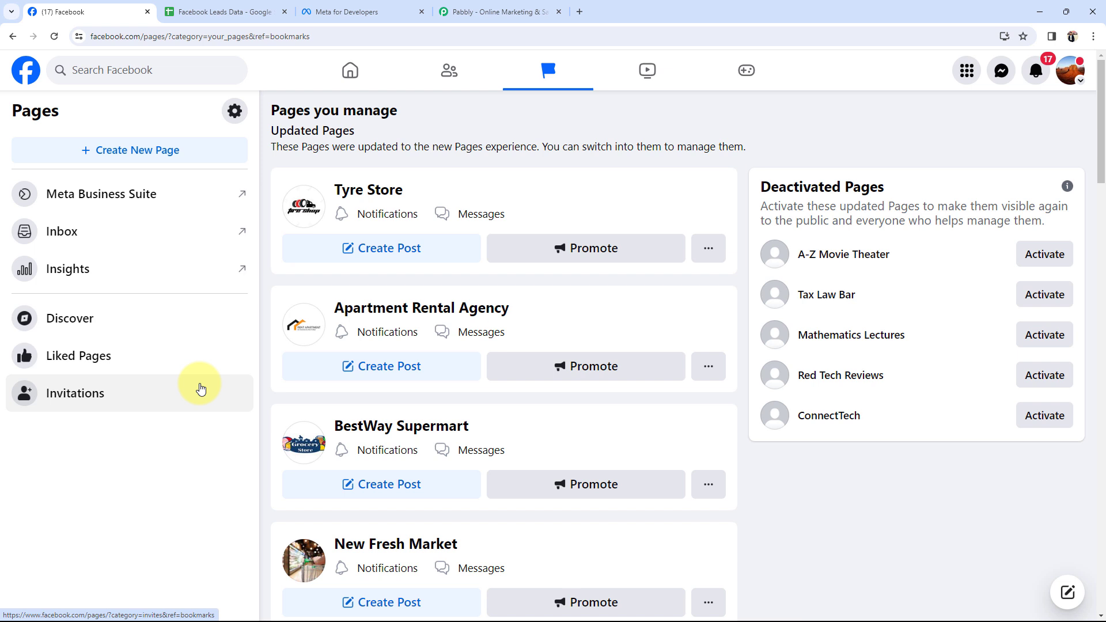
Switch to the Facebook Leads Data spreadsheet showing Full Name, Email and Contact Number headers
click(224, 11)
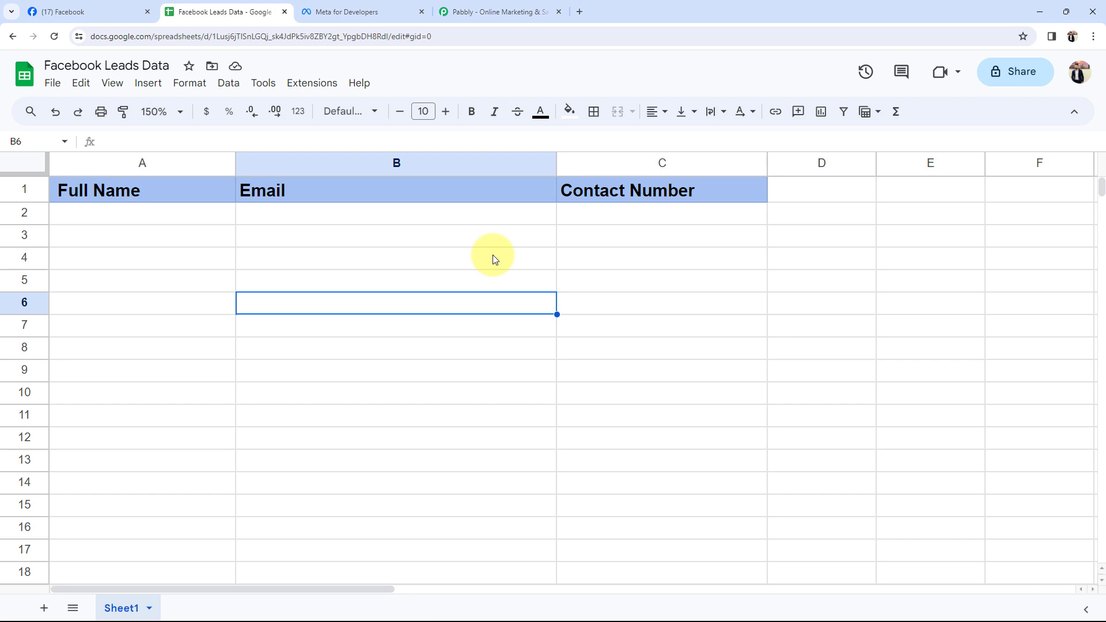
Go back to the Facebook tab, then bring up pabbly.com in another browser tab
click(89, 9)
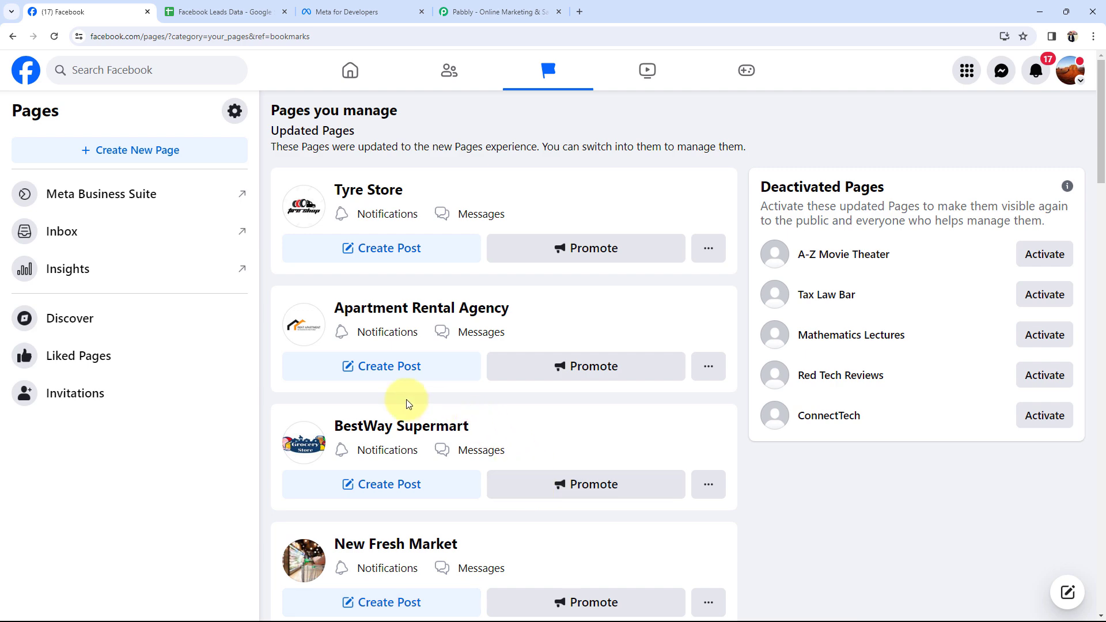
click(455, 12)
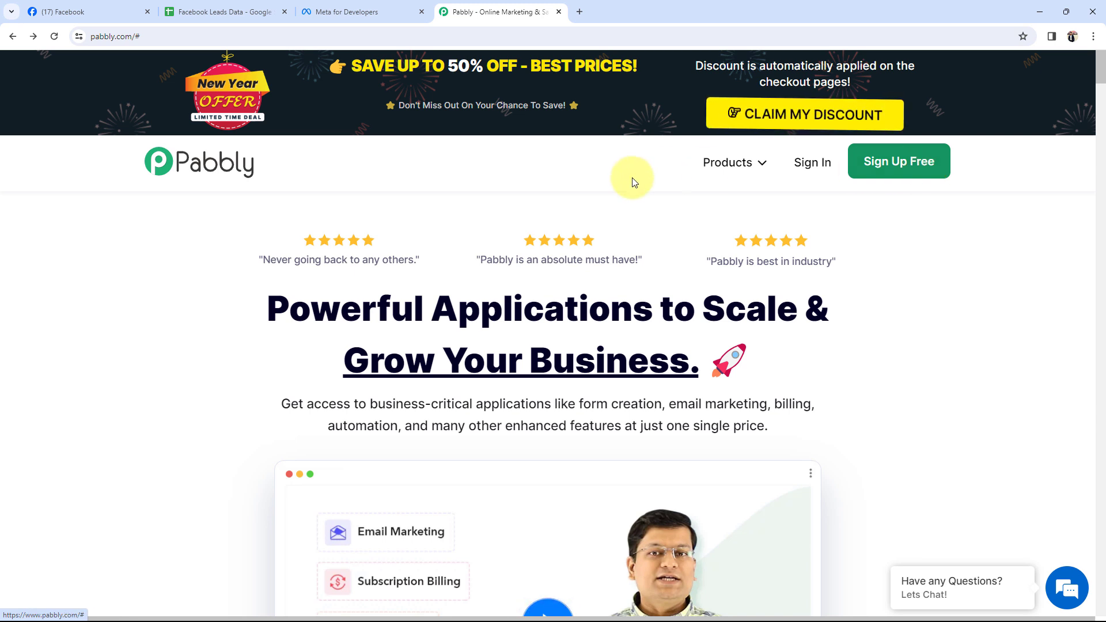
Sign in to Pabbly and launch Pabbly Connect from All Apps, reaching the empty dashboard
click(812, 163)
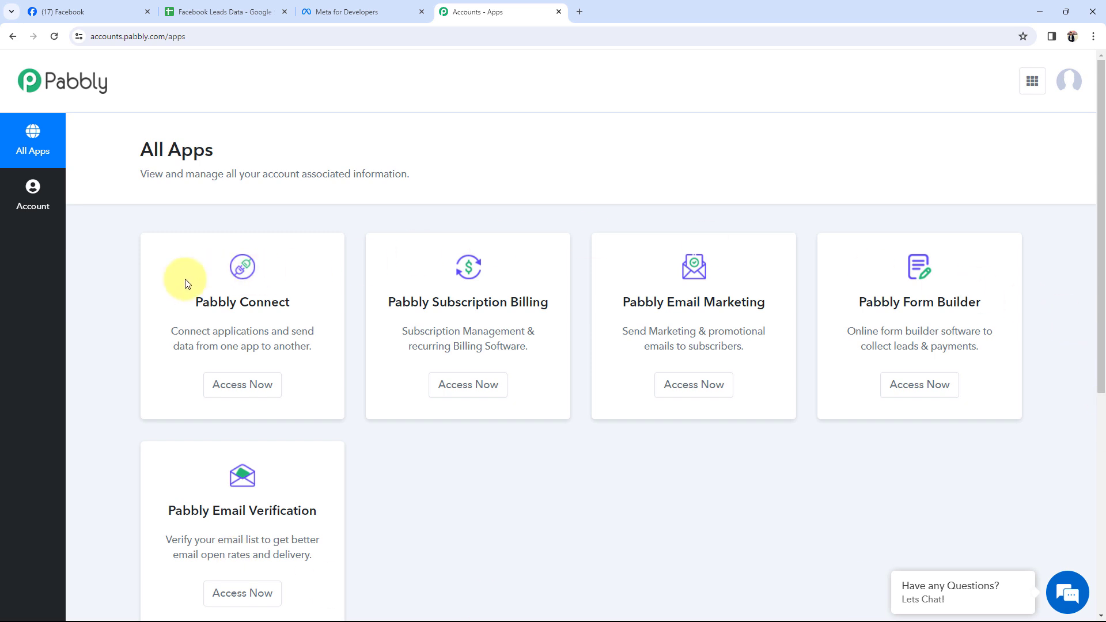
drag(198, 302, 288, 293)
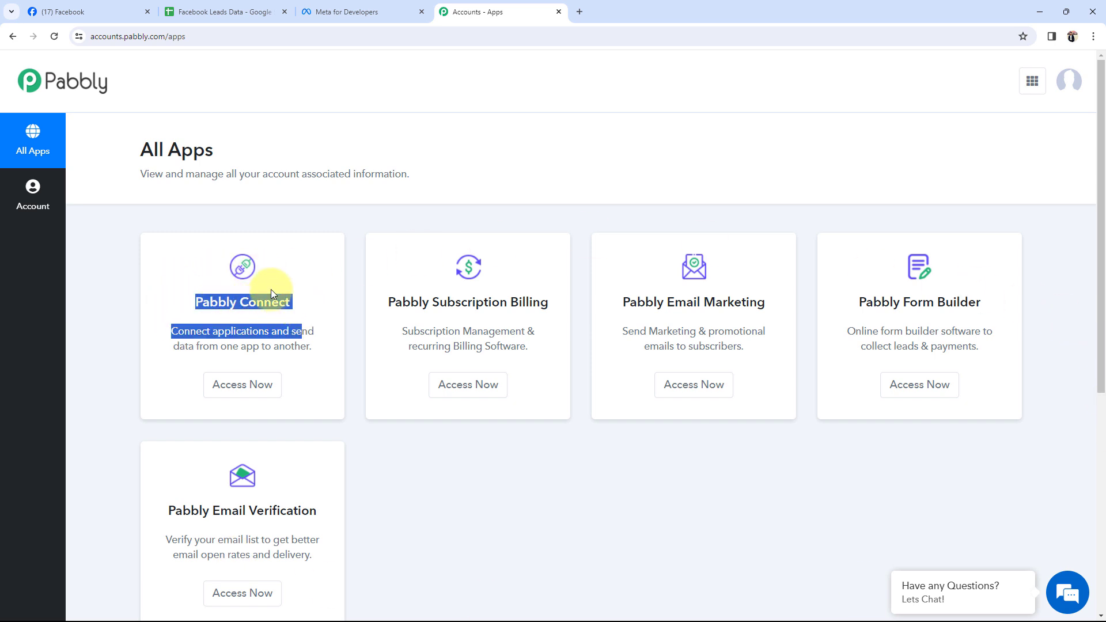
click(199, 392)
click(259, 384)
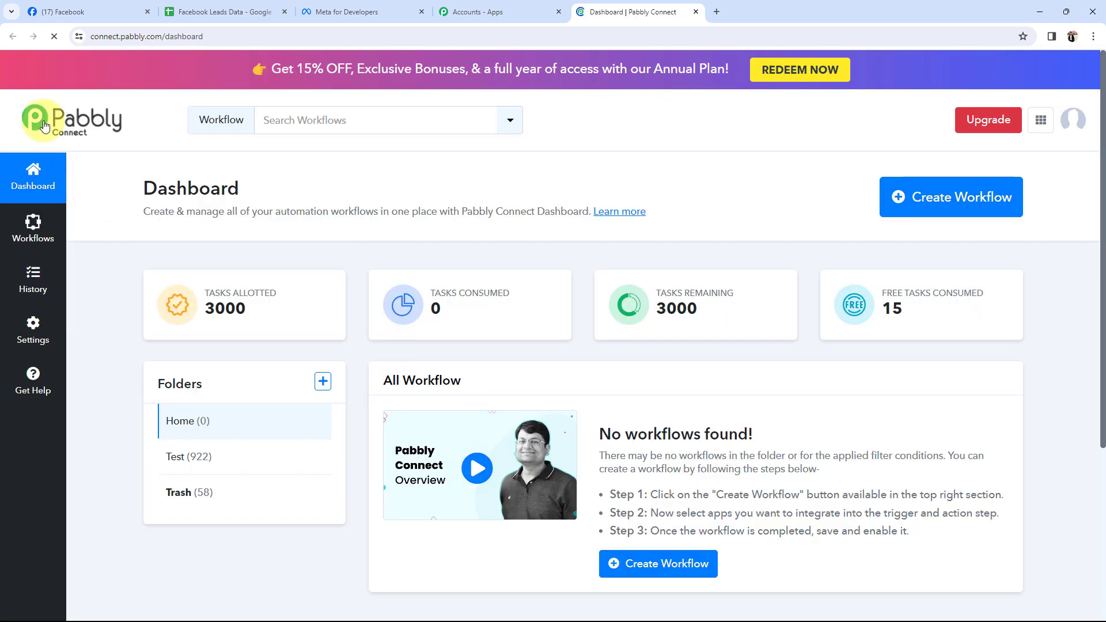
drag(113, 190, 246, 200)
click(247, 202)
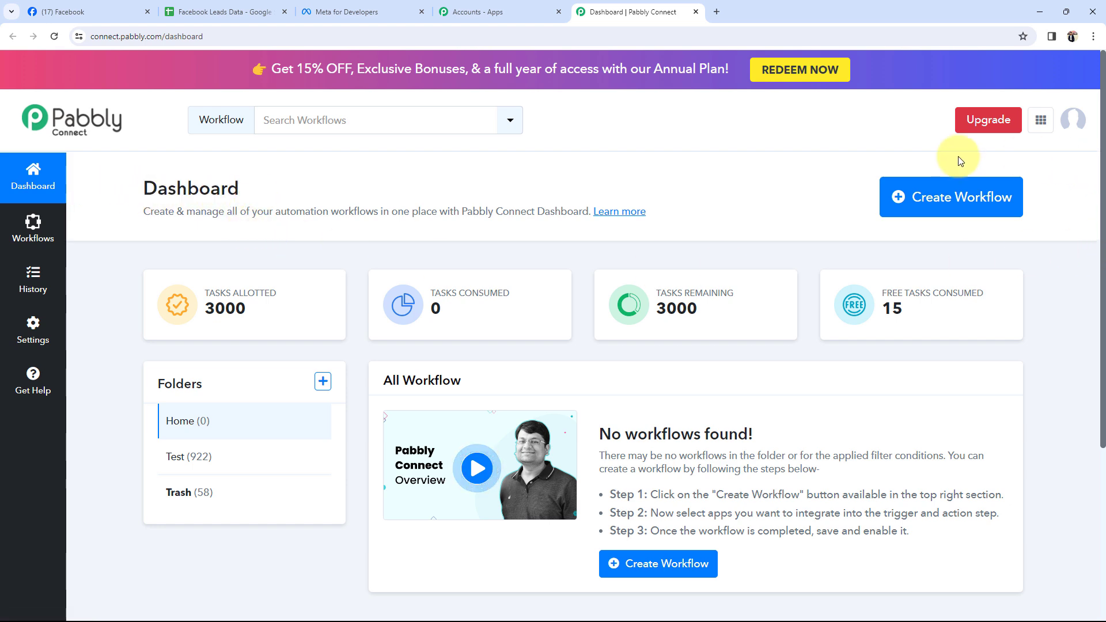
Create a workflow named 'Add Facebook Leads to Google Sheets for Rental Industry' in Home
click(979, 195)
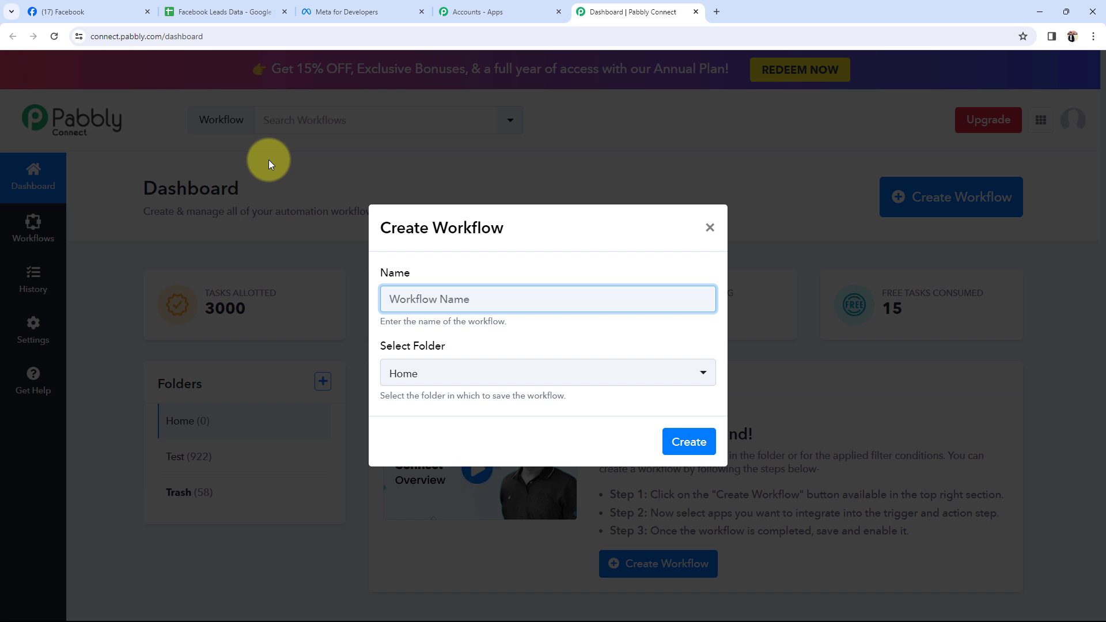
text(Add Facebook Leads to Google Sheets for Rental Industry)
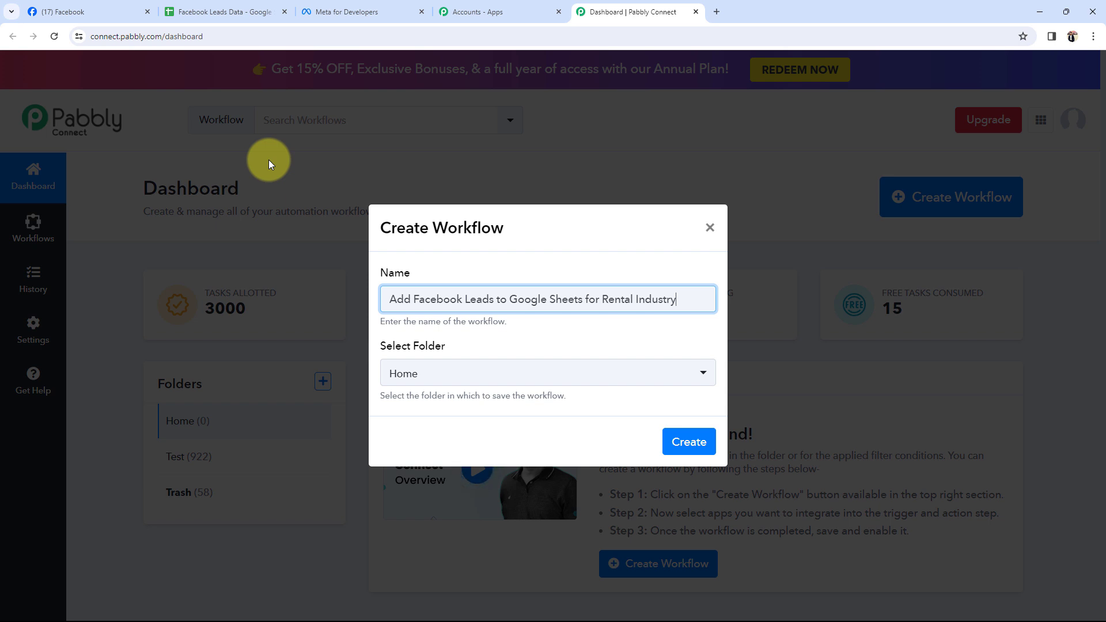
click(450, 367)
click(404, 445)
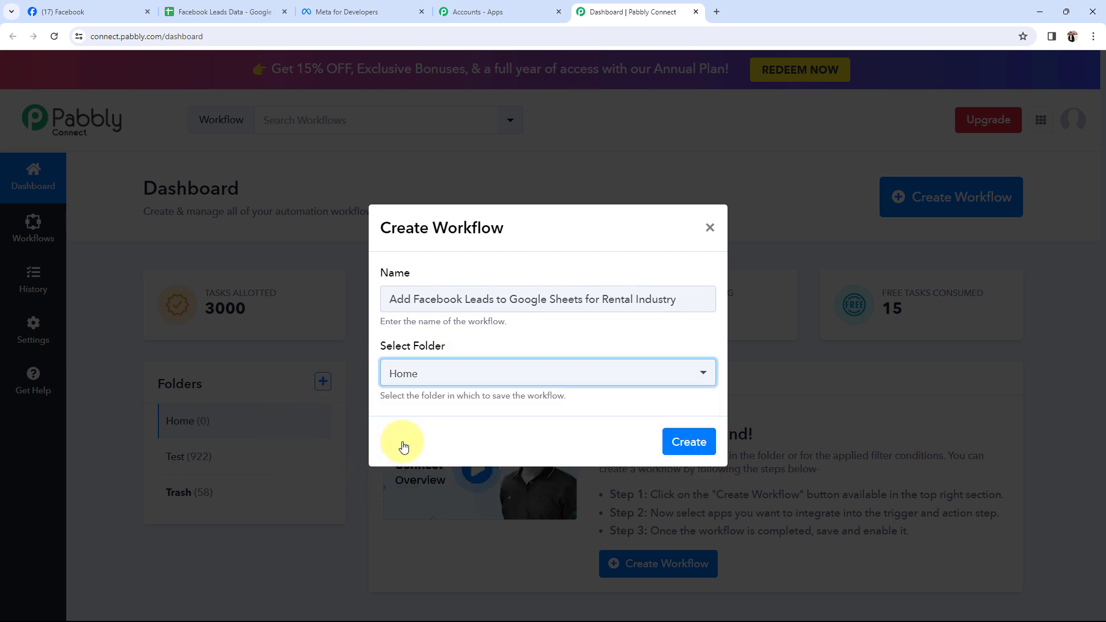
click(688, 442)
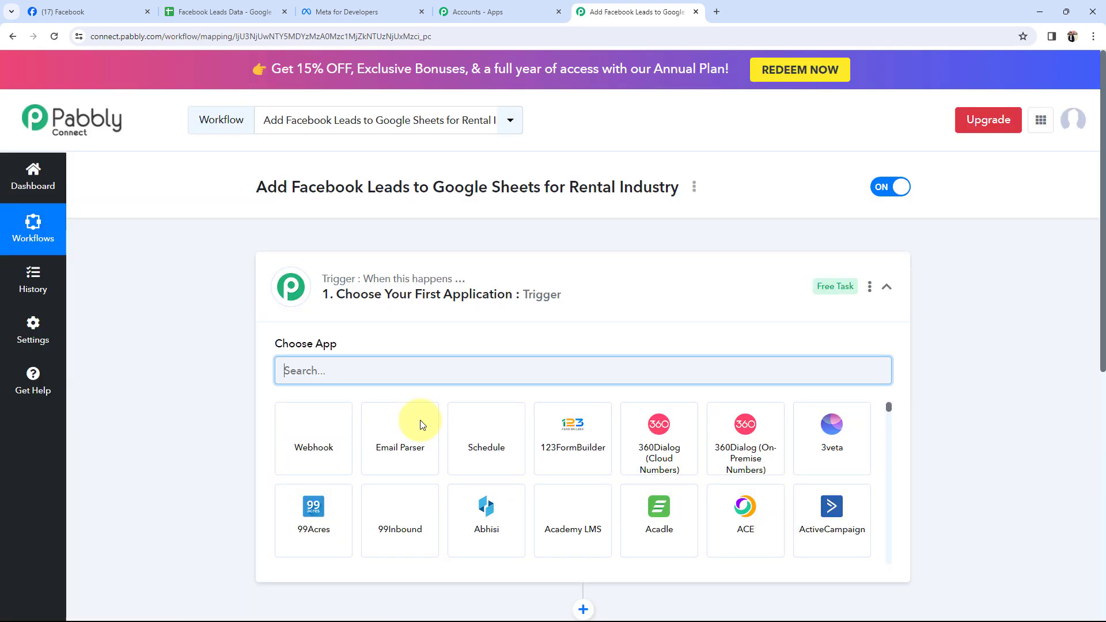
Collapse the workflow's trigger step and switch back to the Facebook pages tab
click(473, 279)
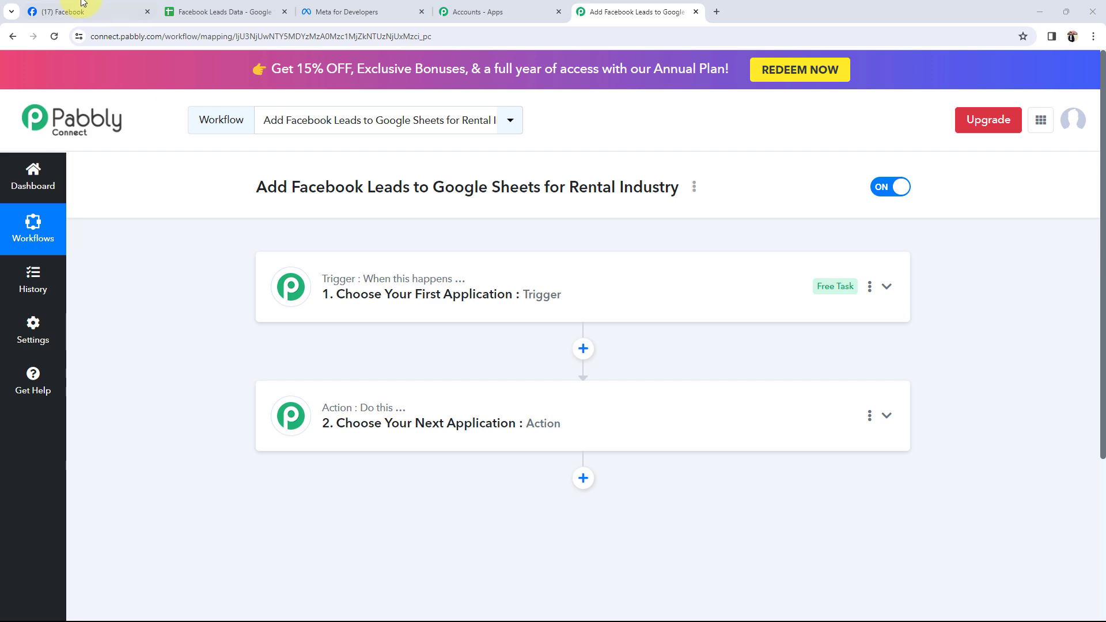
key(ctrl+1)
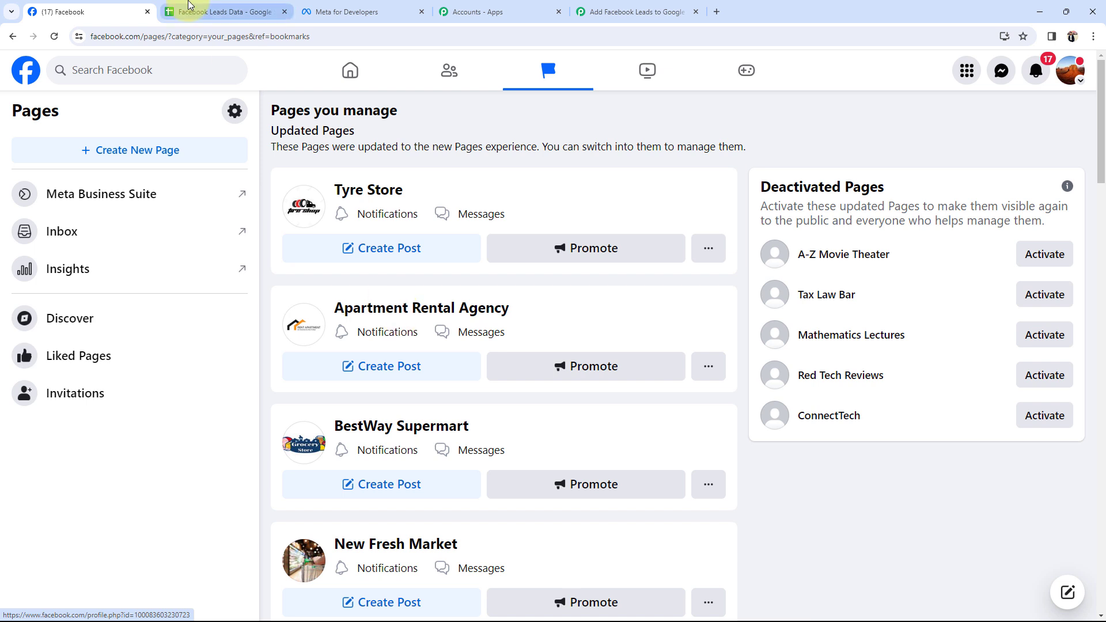
Review the empty Facebook Leads Data cells A2 and B2 for names and emails
click(218, 12)
click(89, 212)
click(309, 221)
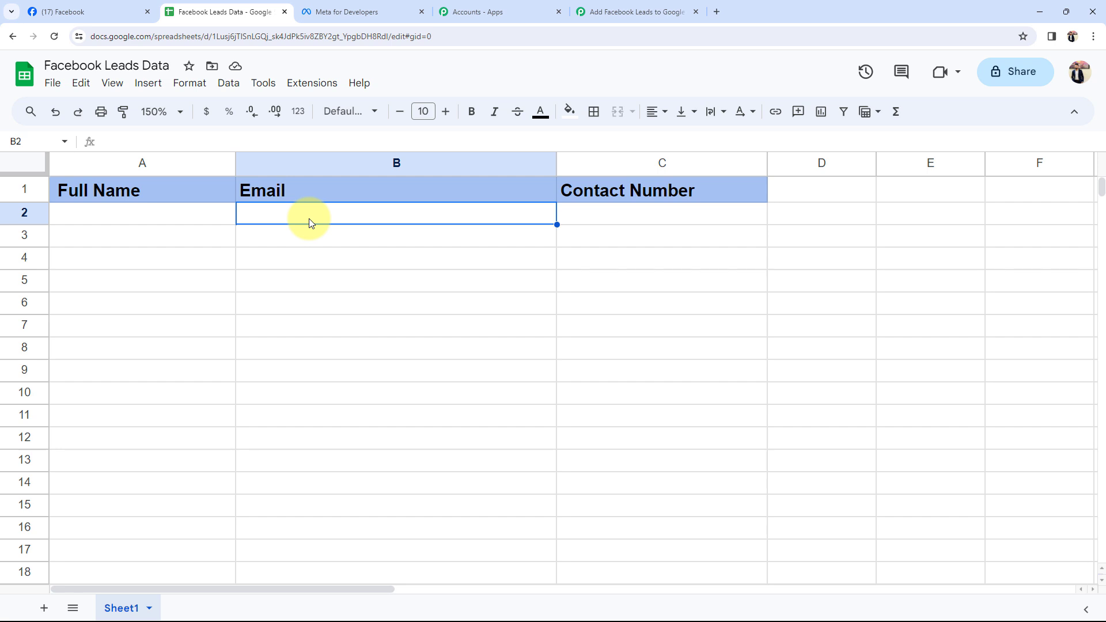
click(42, 17)
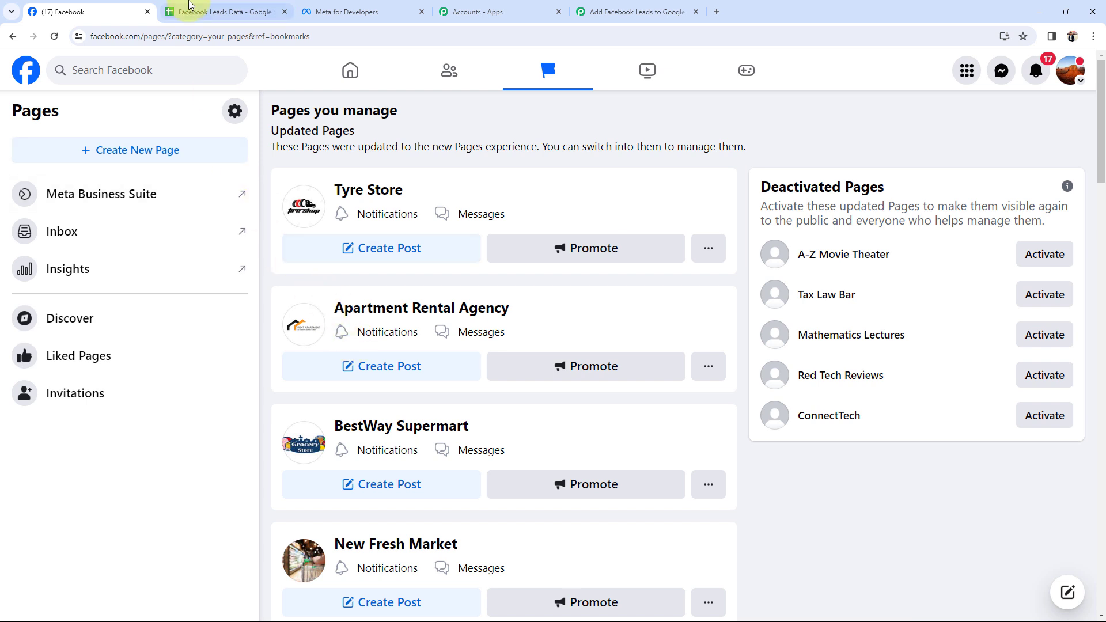
click(219, 11)
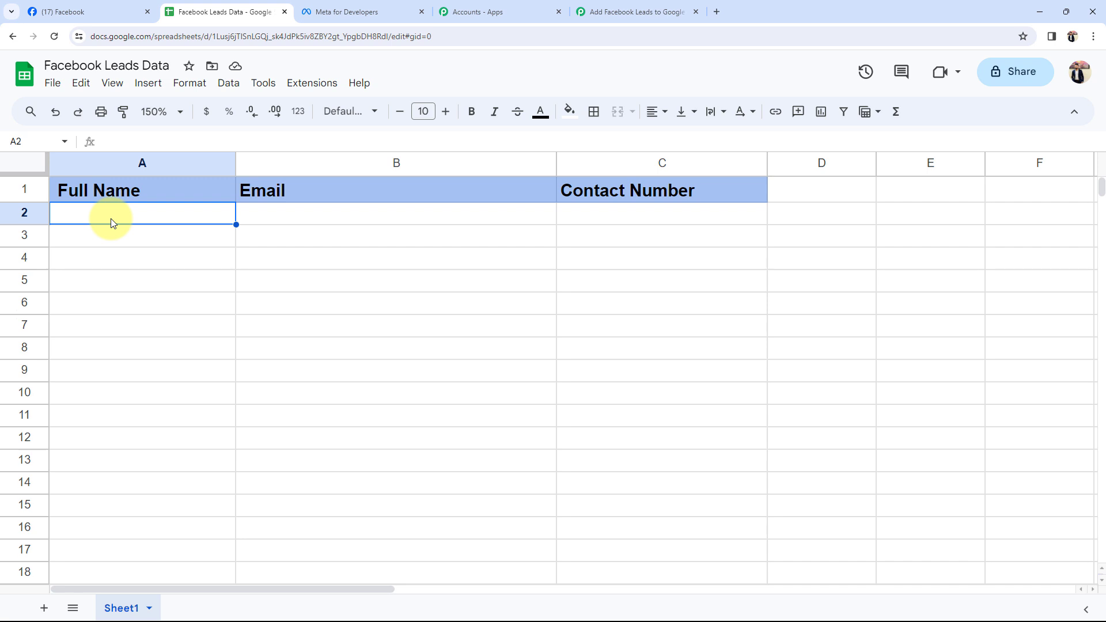
click(257, 225)
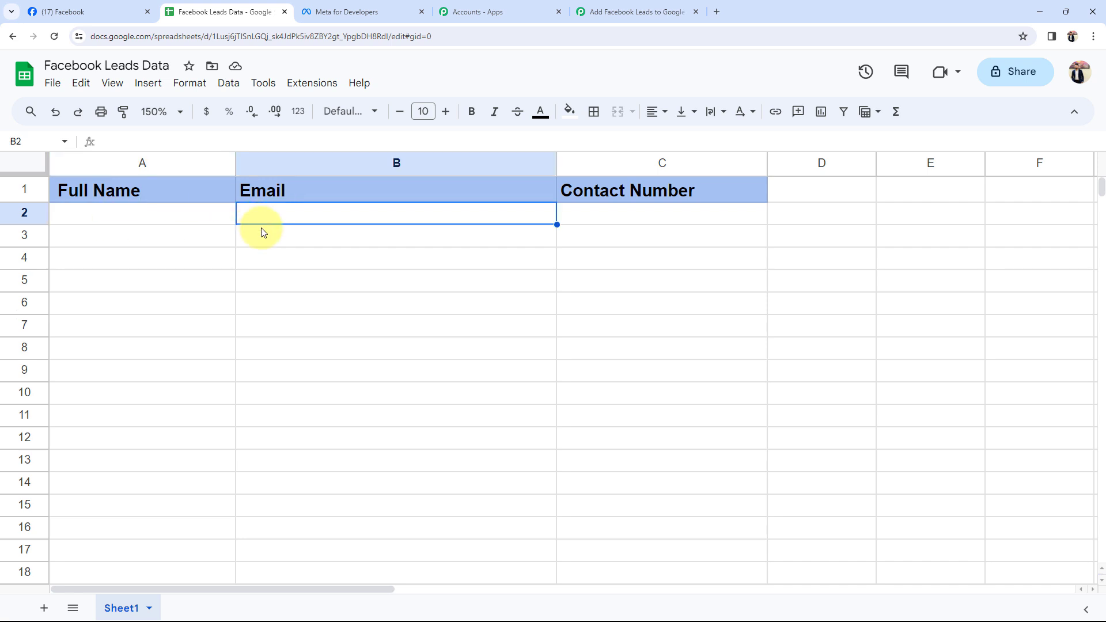
Return to the Pabbly workflow and expand the trigger step's app search
click(633, 11)
click(395, 291)
click(316, 369)
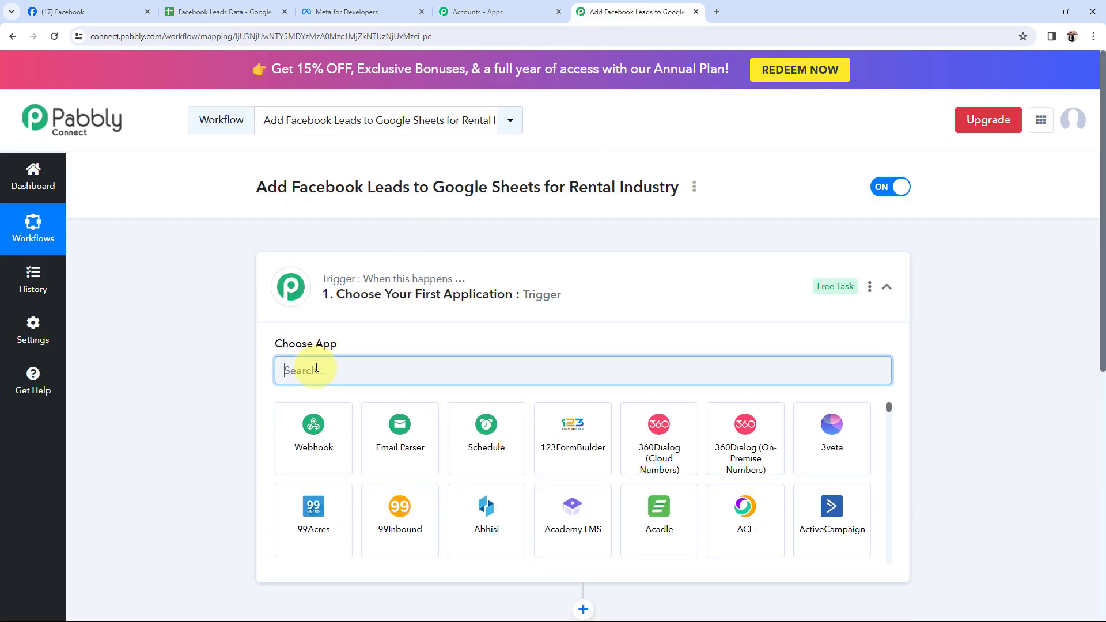
Search 'faceb' and set the trigger to Facebook Lead Ads with the New Lead (Instant) event
text(faceb)
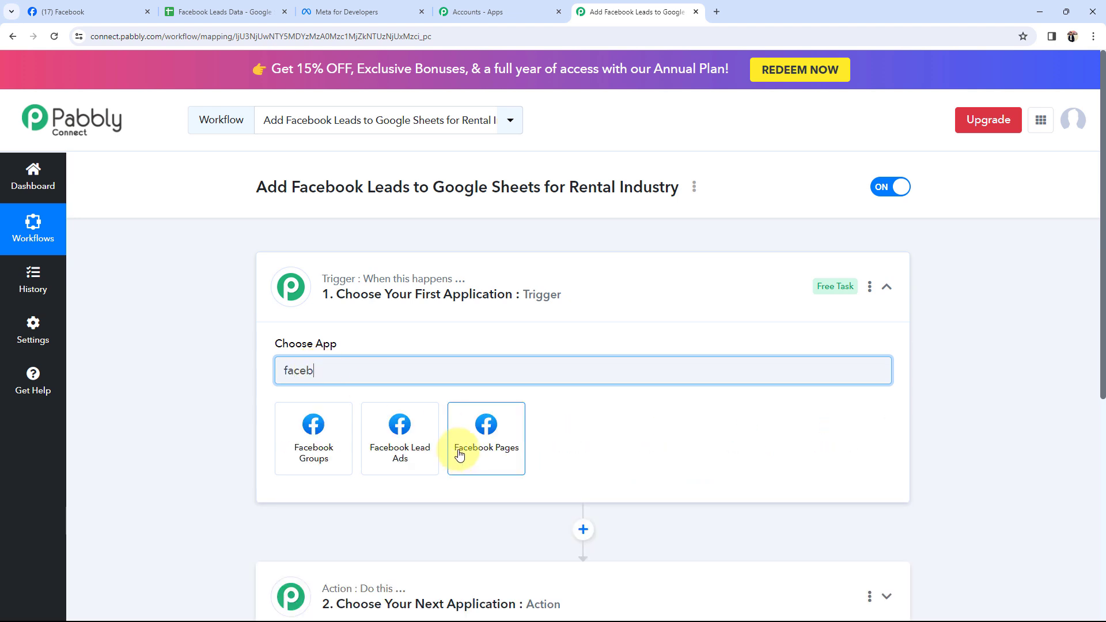
click(402, 455)
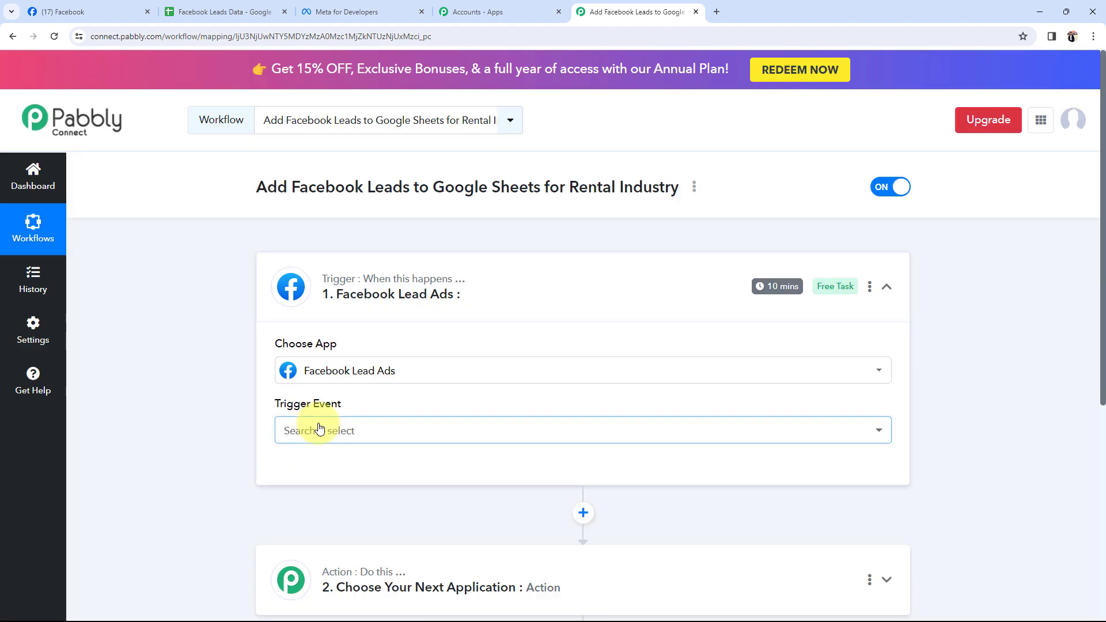
click(316, 429)
click(308, 485)
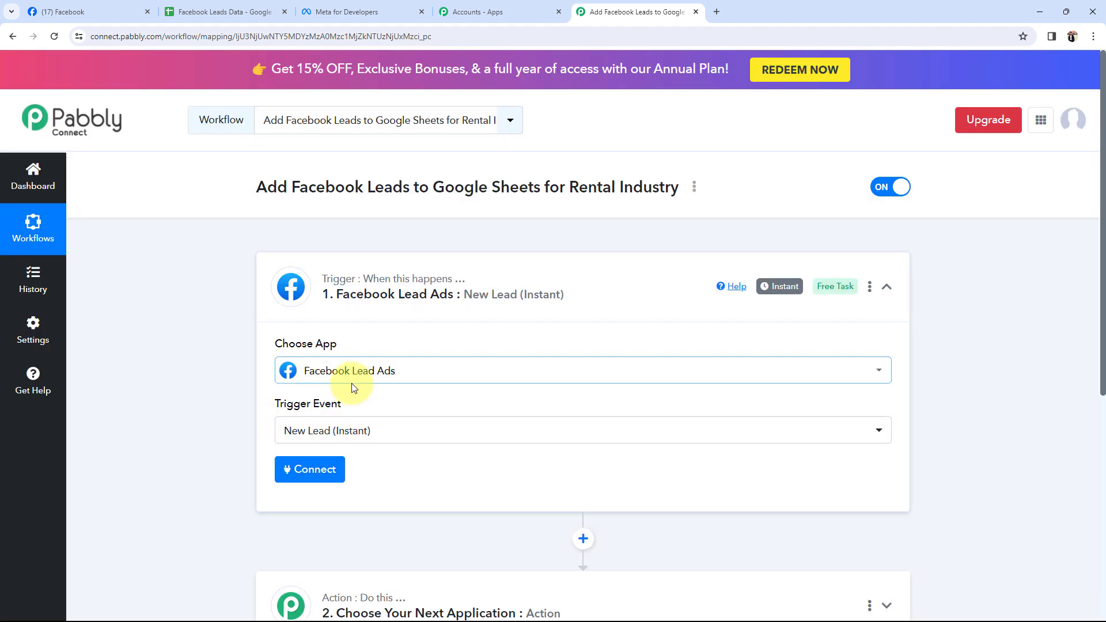
scroll(244, 464, down, 2)
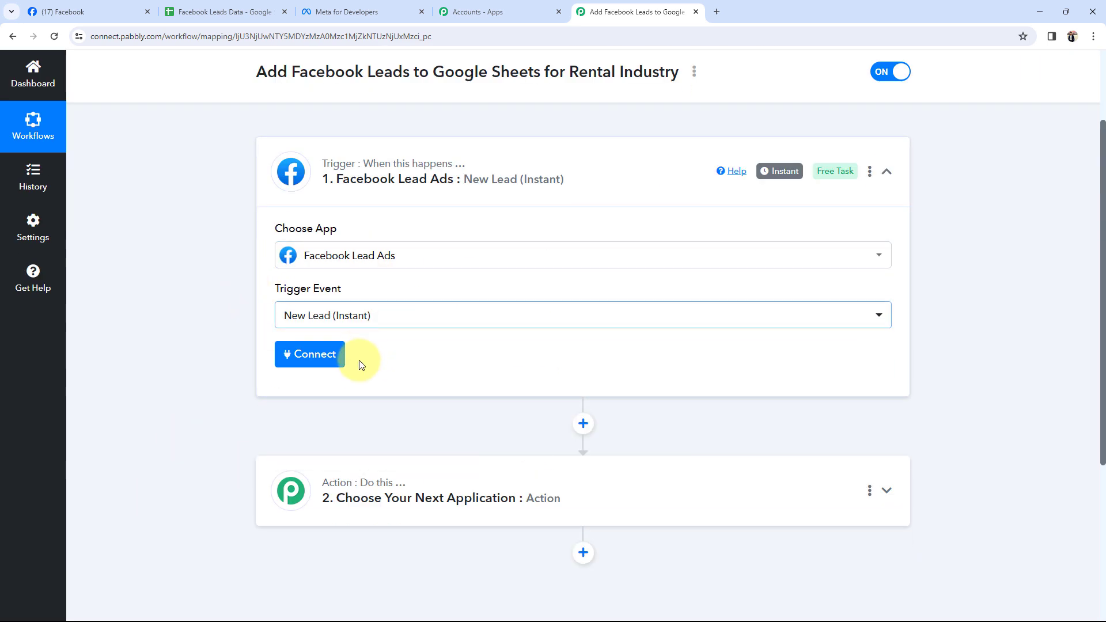
Set the action to Google Sheets with the Add New Row event, then collapse that step
scroll(239, 461, down, 3)
click(370, 342)
click(314, 298)
text(go)
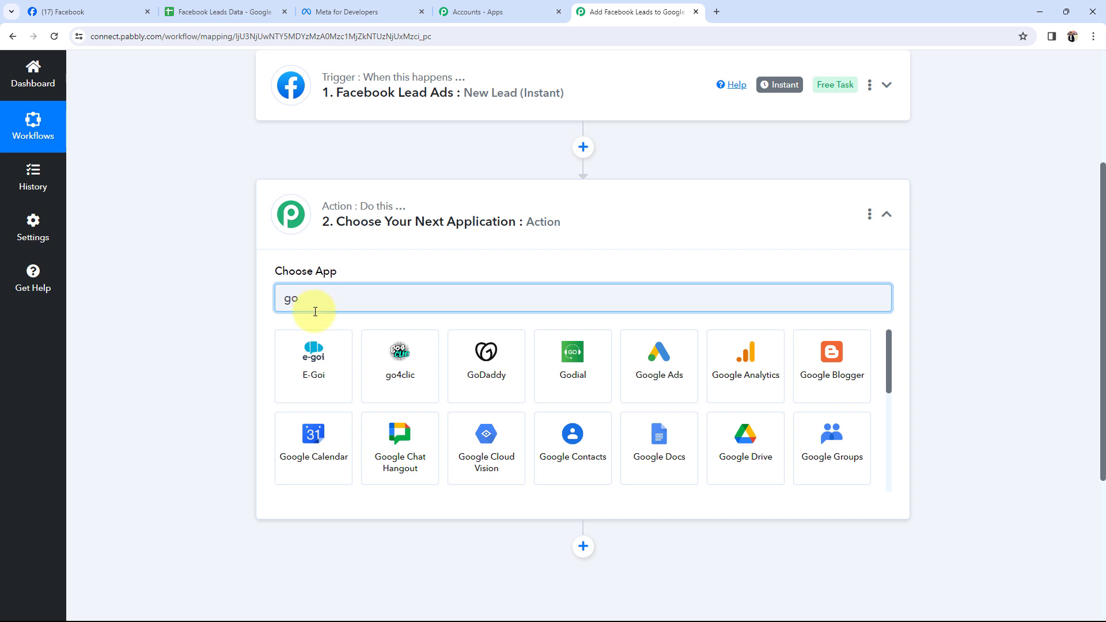
text(og)
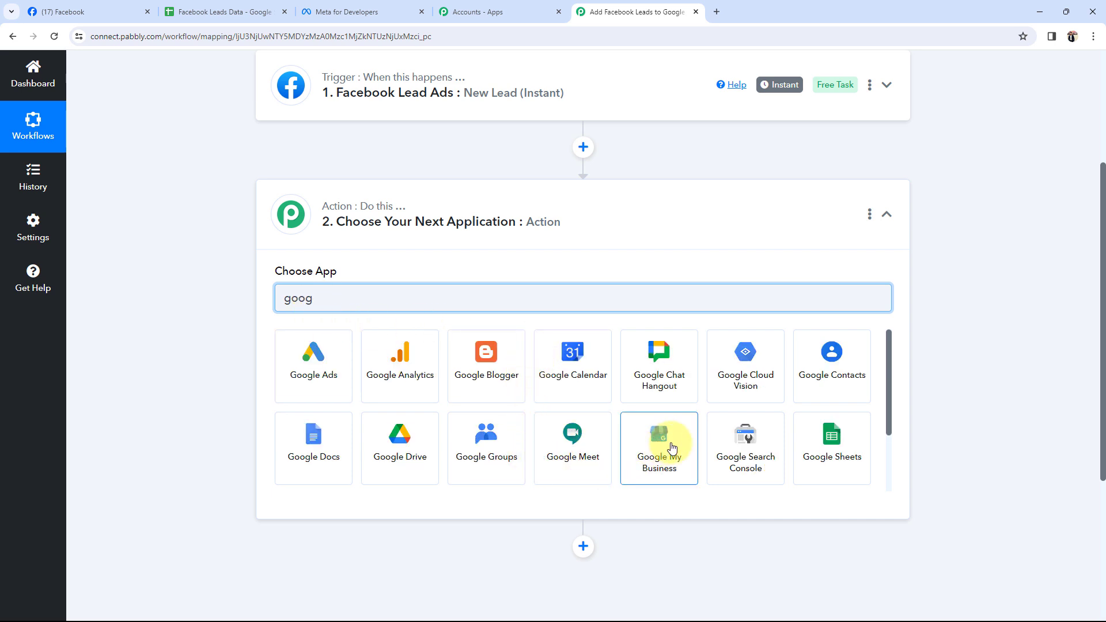
click(832, 440)
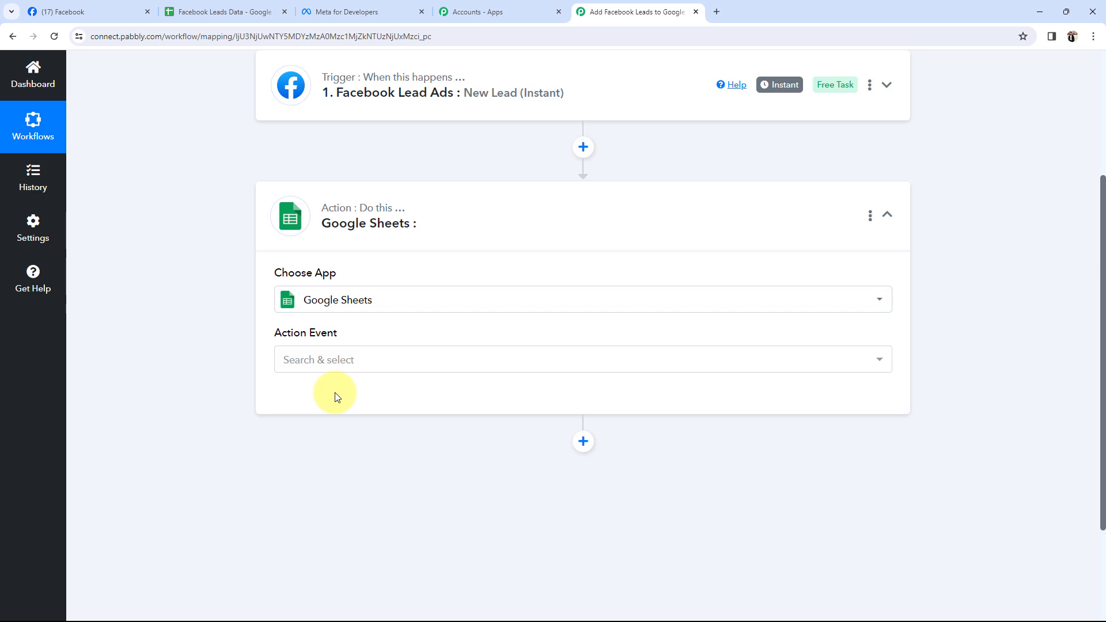
click(294, 367)
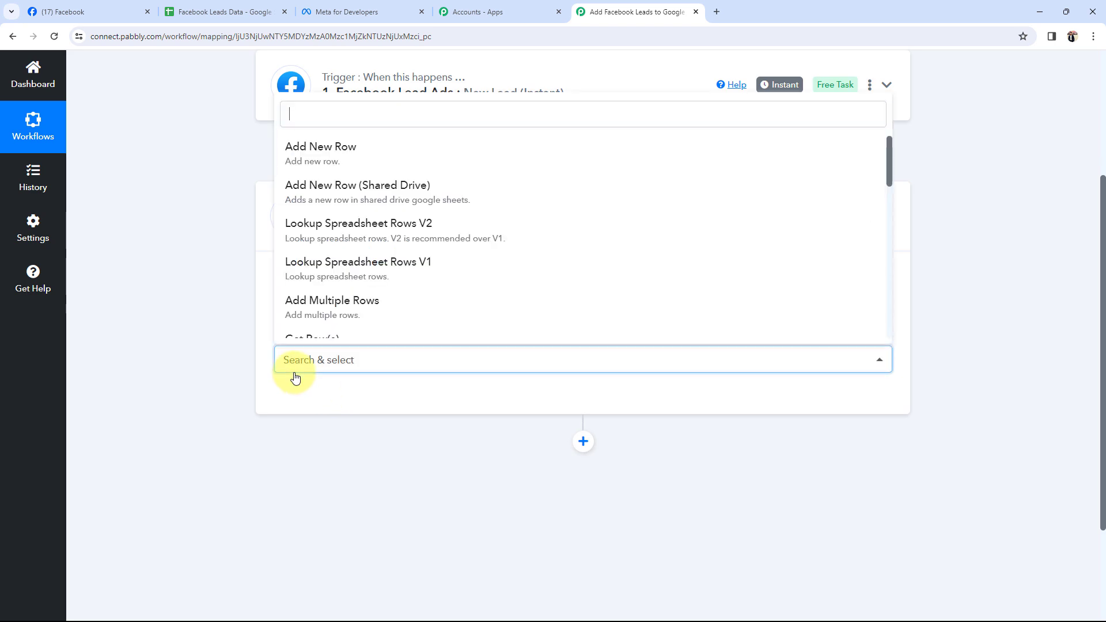
click(274, 169)
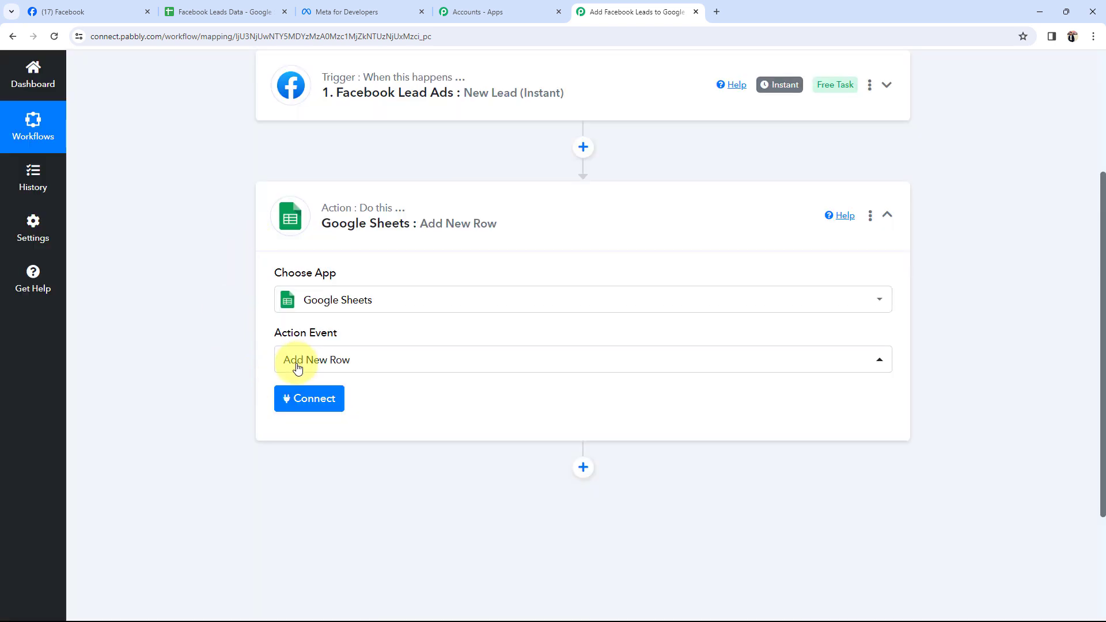
click(415, 214)
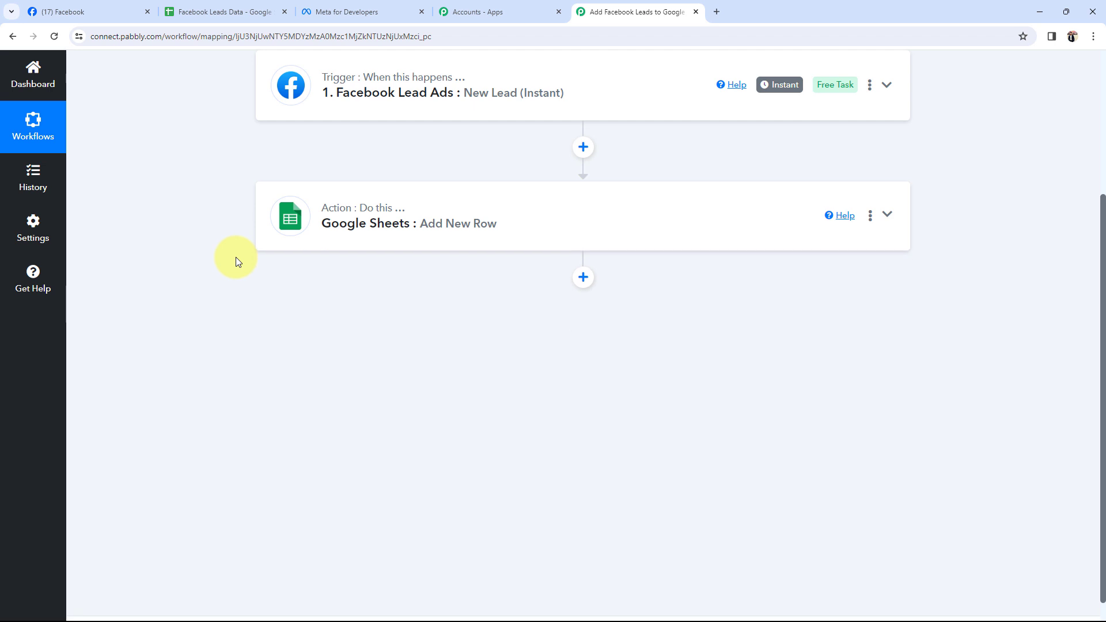
scroll(236, 257, up, 3)
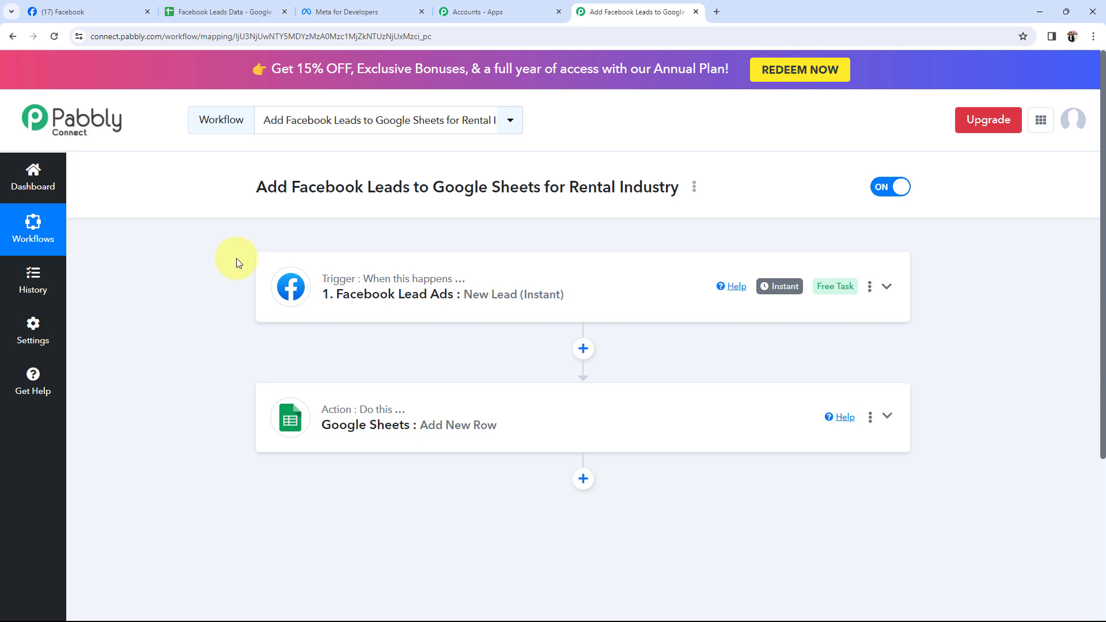
Authorize a new Facebook Lead Ads connection for the trigger, then switch to the Facebook pages list
click(382, 279)
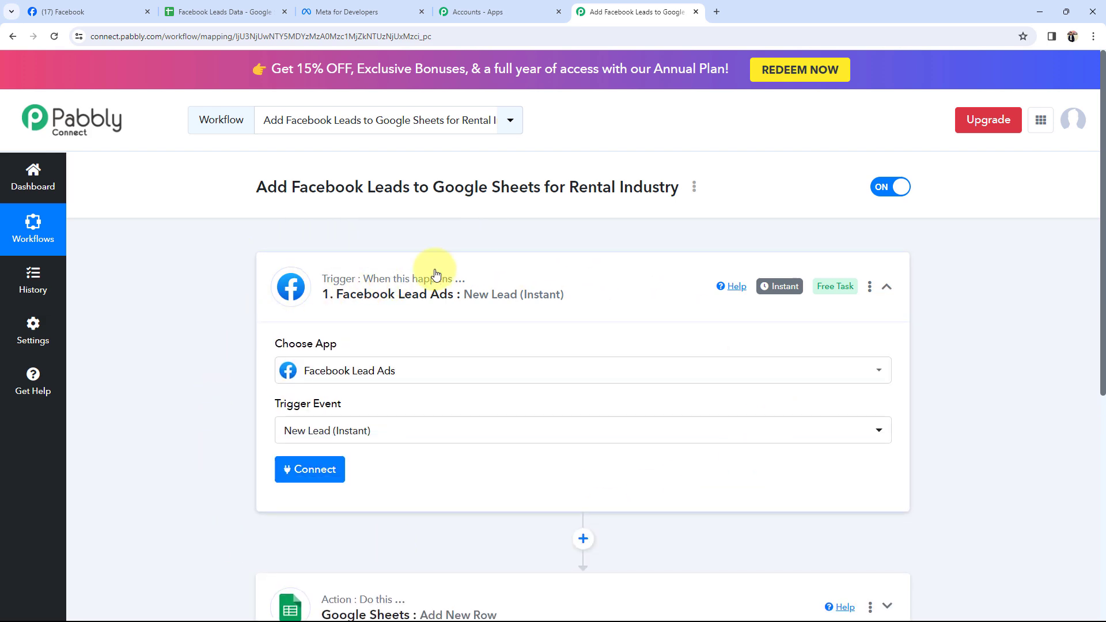
click(320, 469)
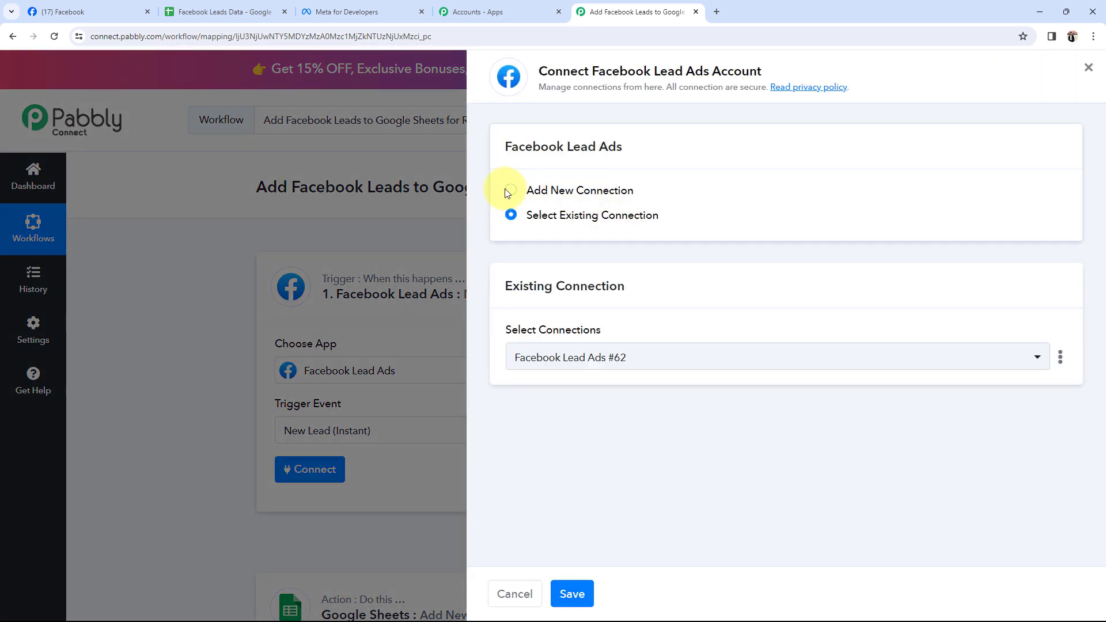
click(509, 192)
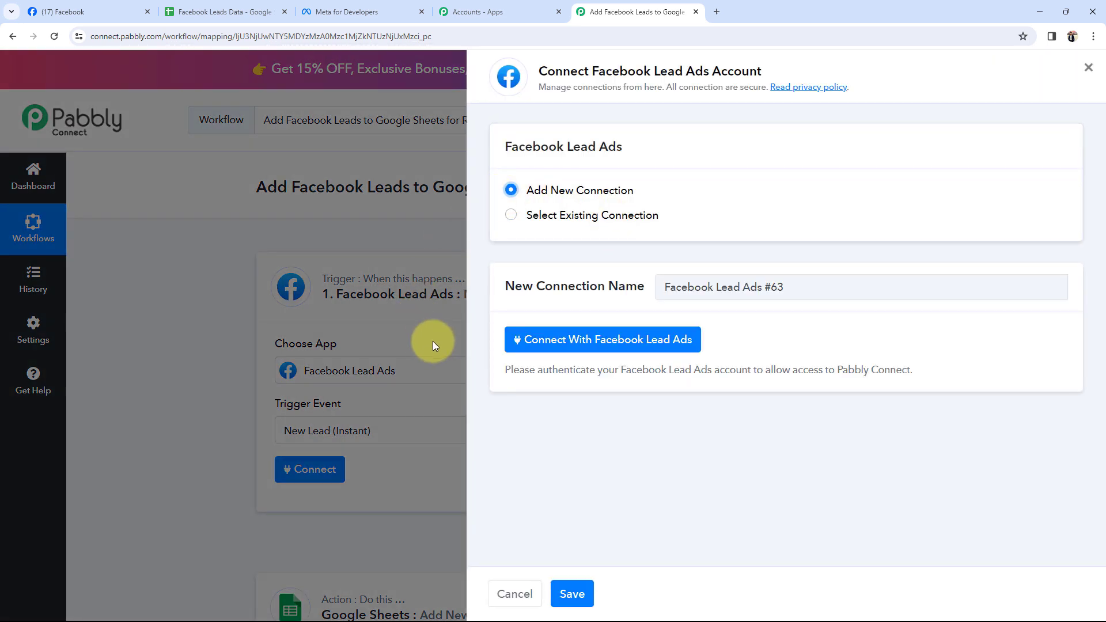
click(575, 341)
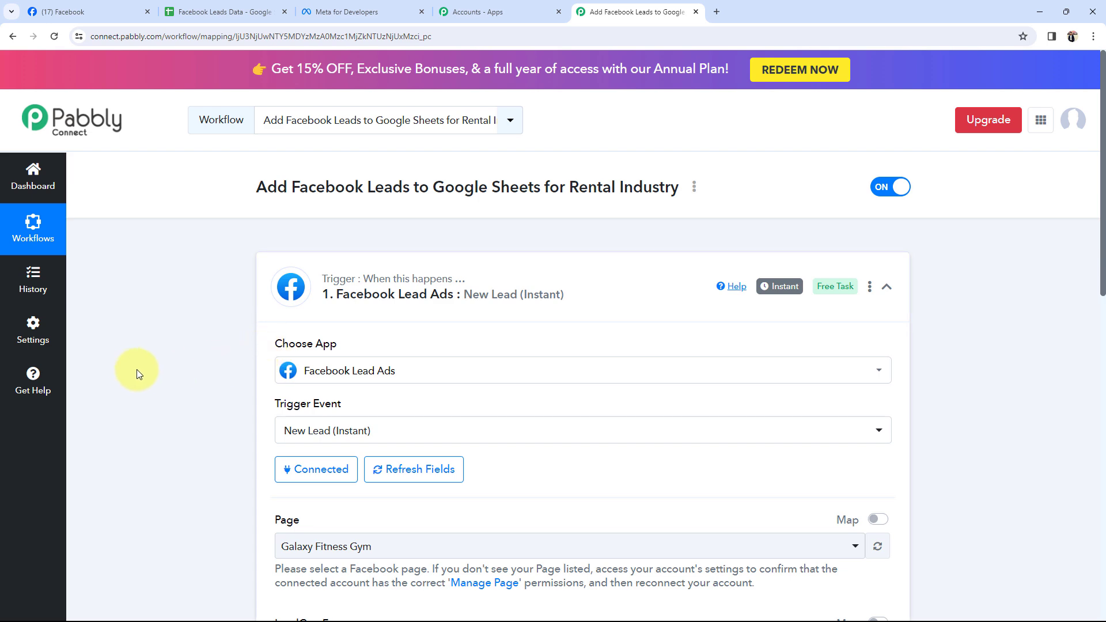
scroll(135, 369, down, 5)
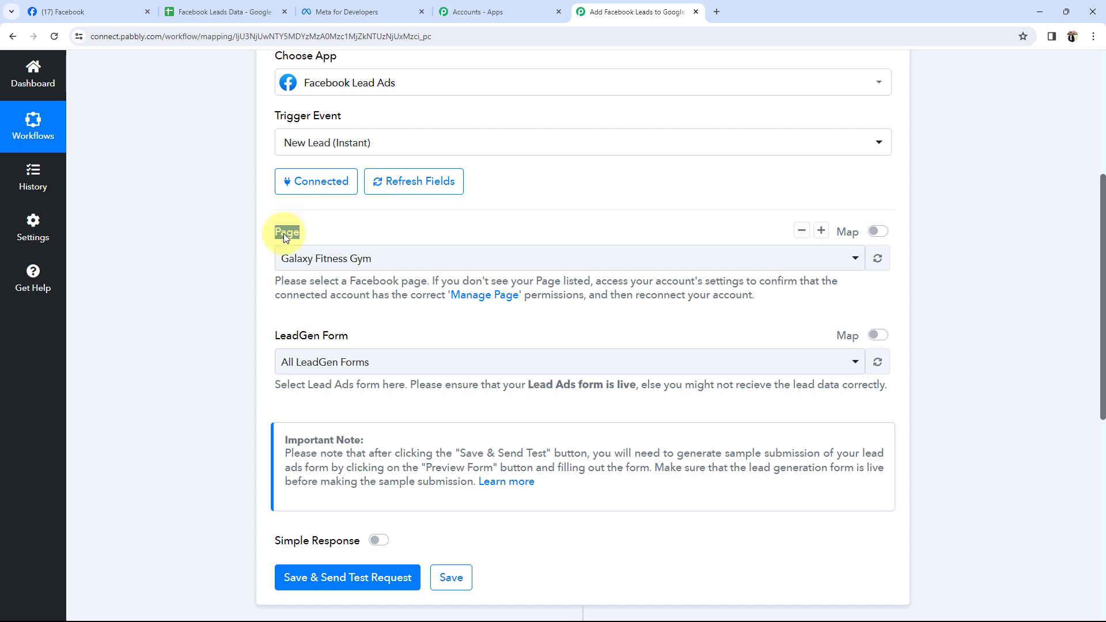
click(121, 18)
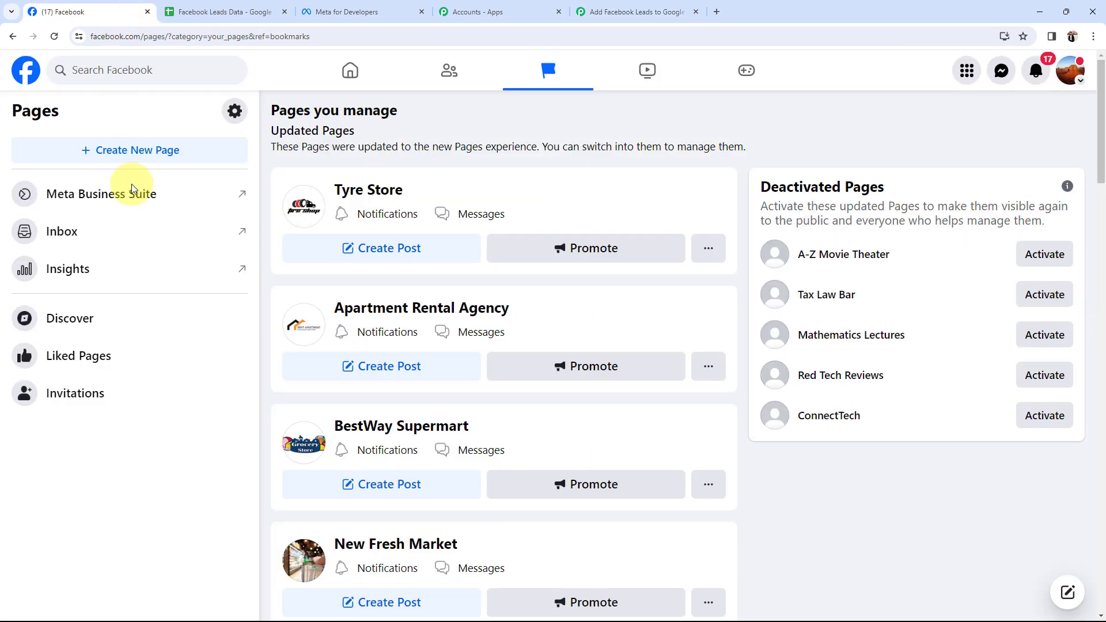
Open the Apartment Rental Agency page, check the Leads sheet, and return to Pabbly's trigger settings
click(355, 315)
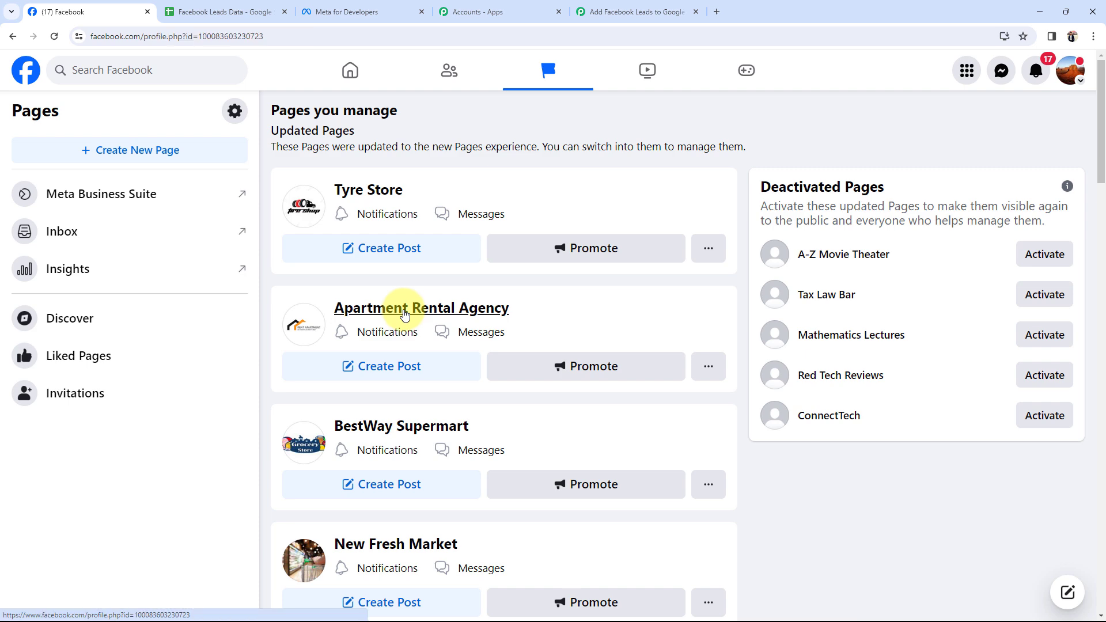
click(719, 126)
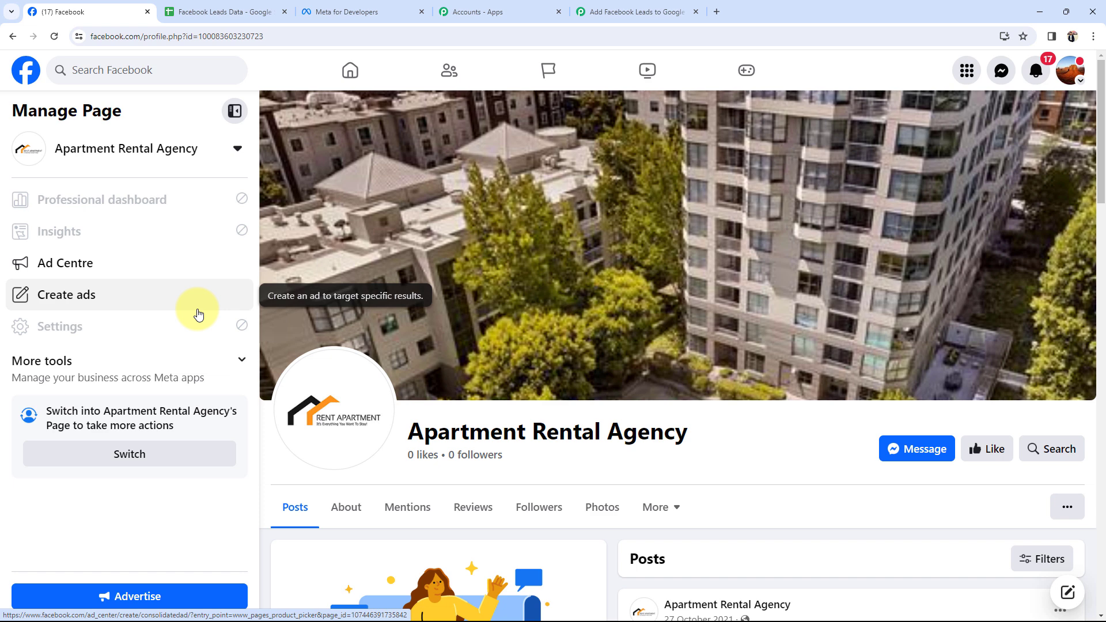
click(190, 11)
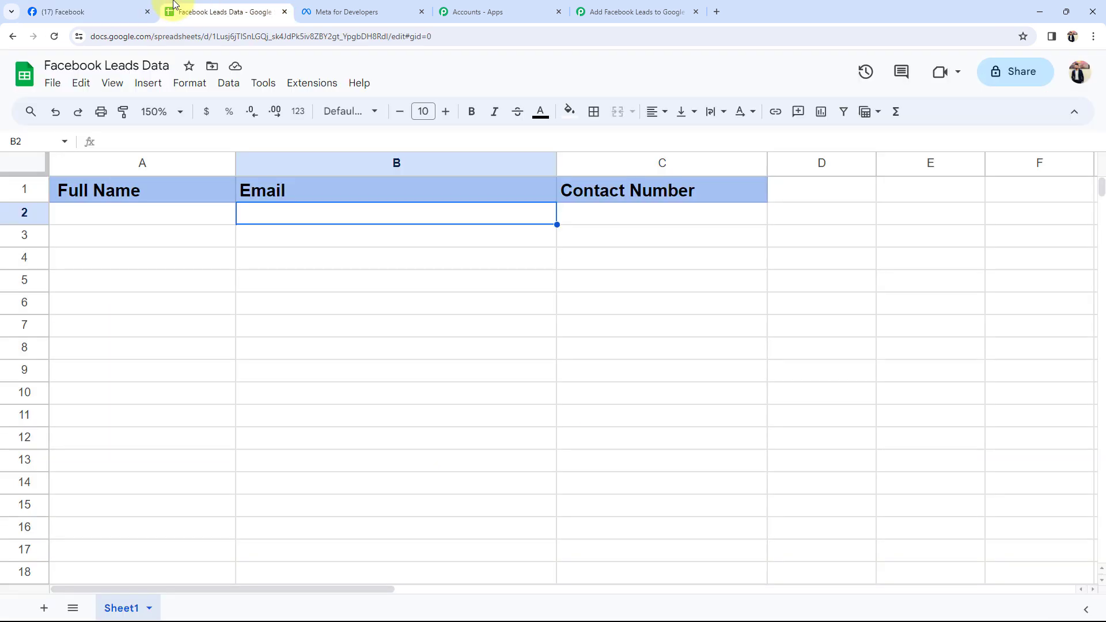
click(604, 233)
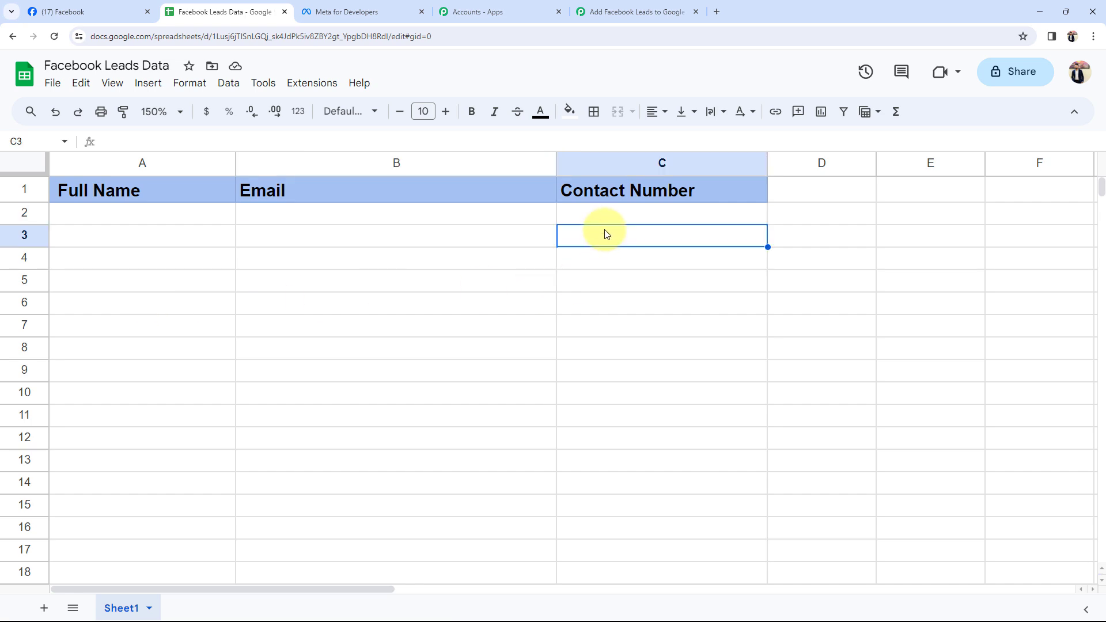
click(656, 6)
scroll(192, 363, down, 2)
Set the trigger's Page to Apartment Rental Agency and LeadGen Form to Apartment Rental Agency New Leads Form
click(291, 144)
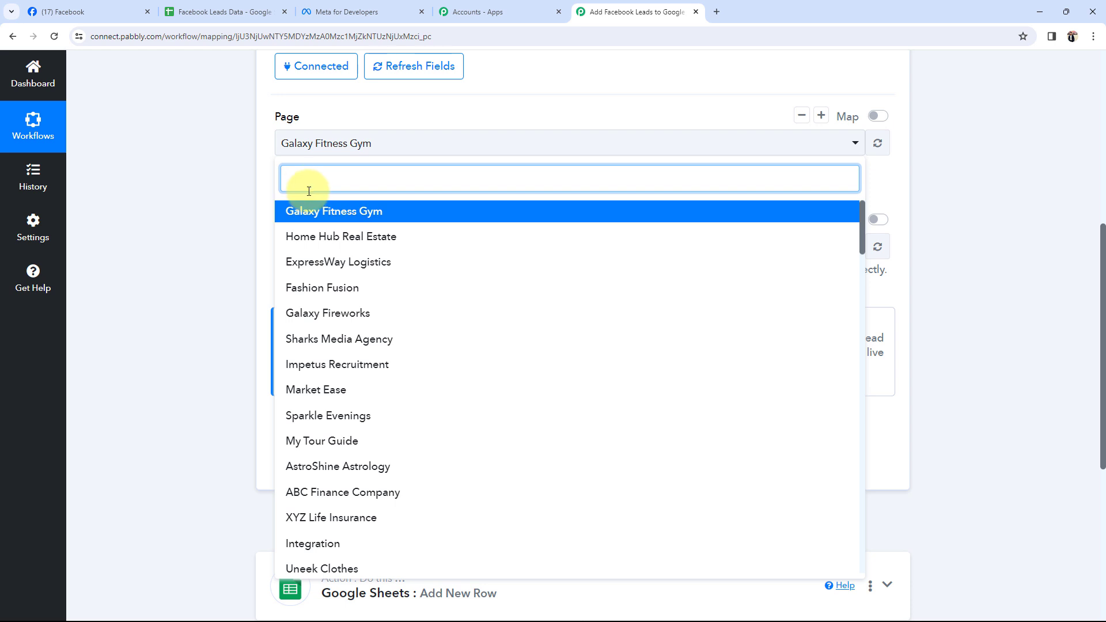
text(Ap)
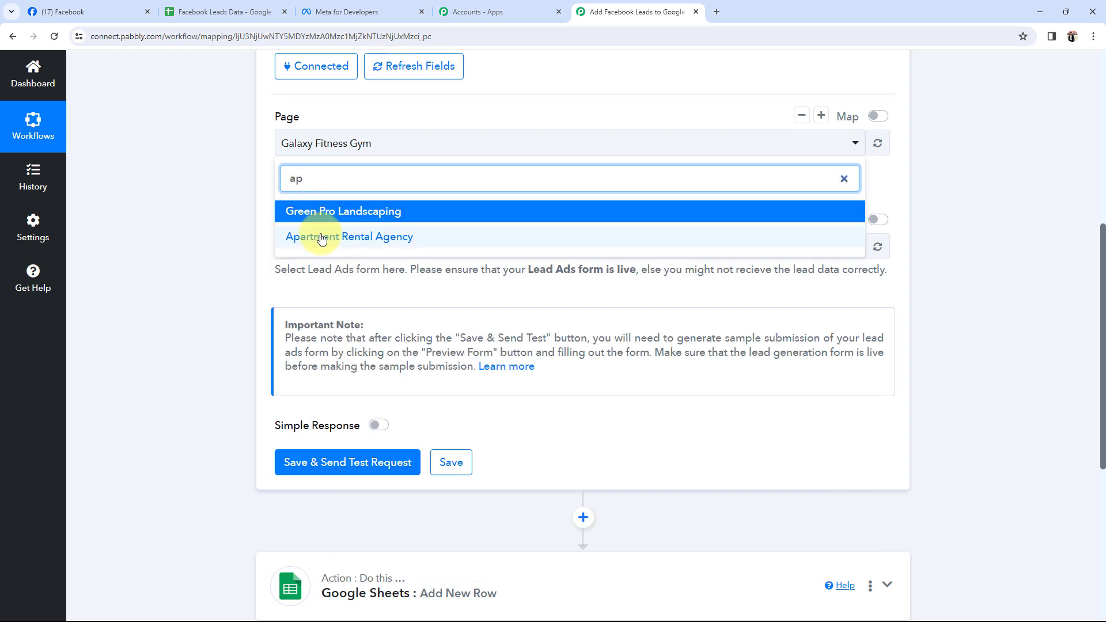
click(283, 236)
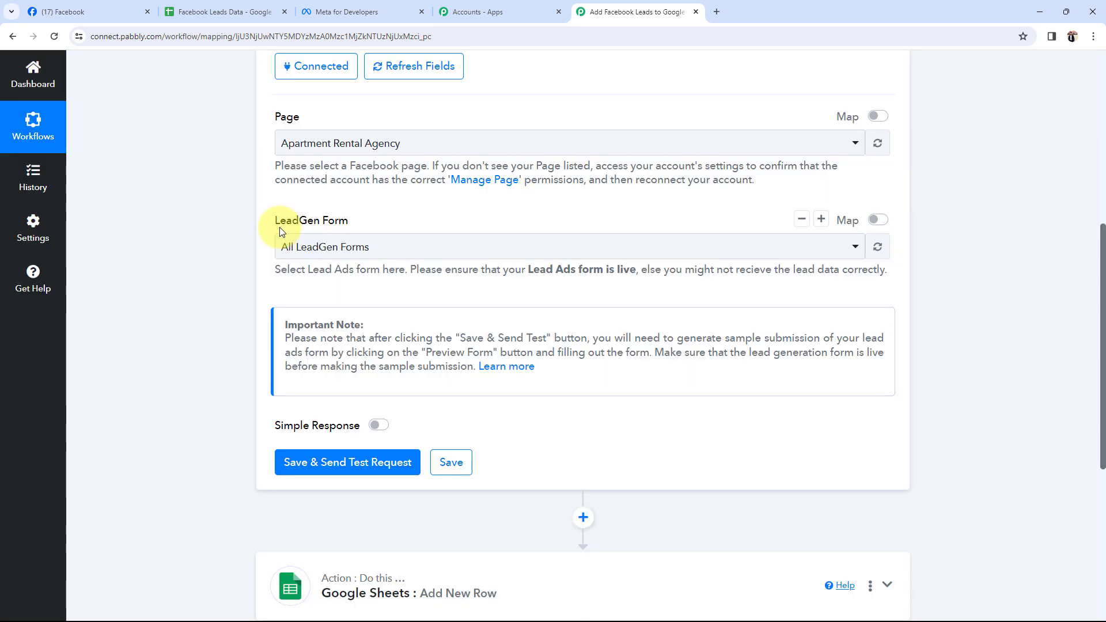
click(334, 254)
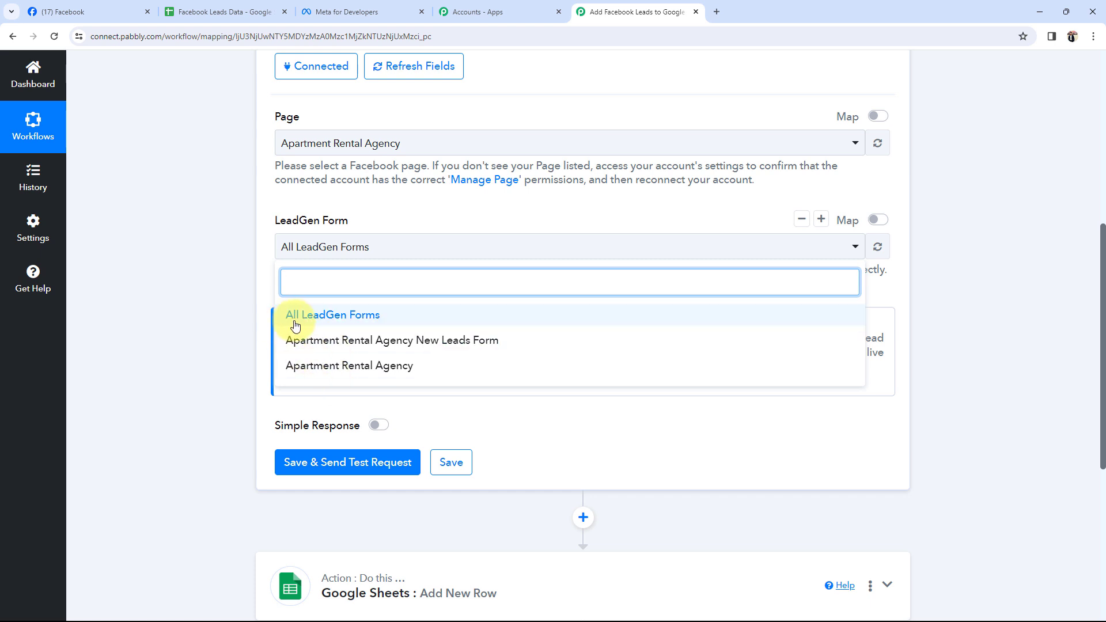
click(341, 341)
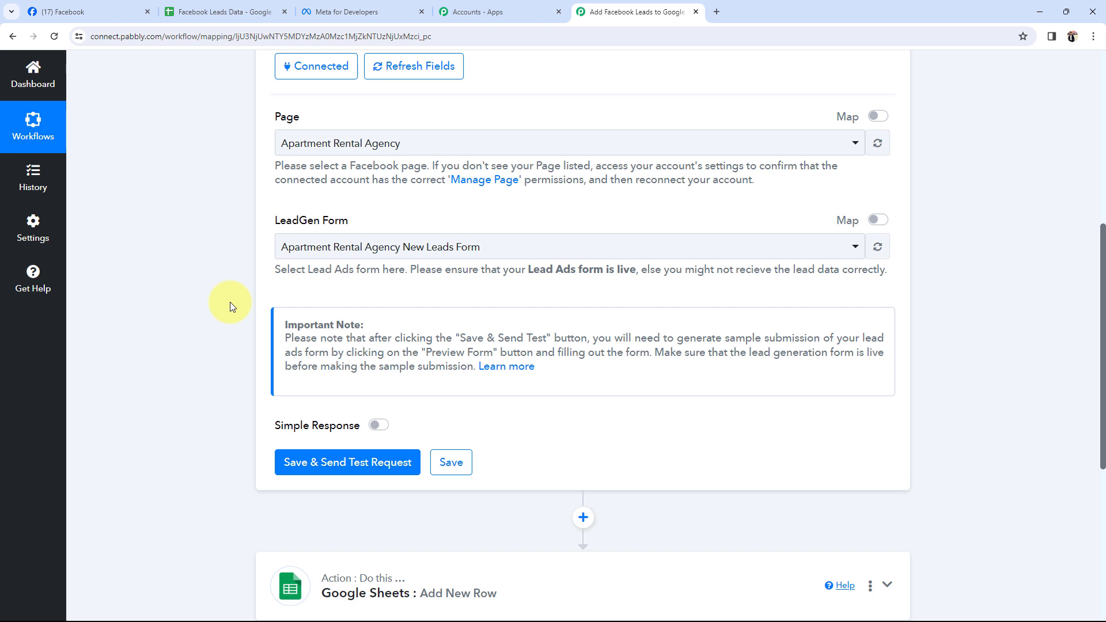
Save the trigger and send a test request, then switch to the Meta for Developers tab
click(294, 461)
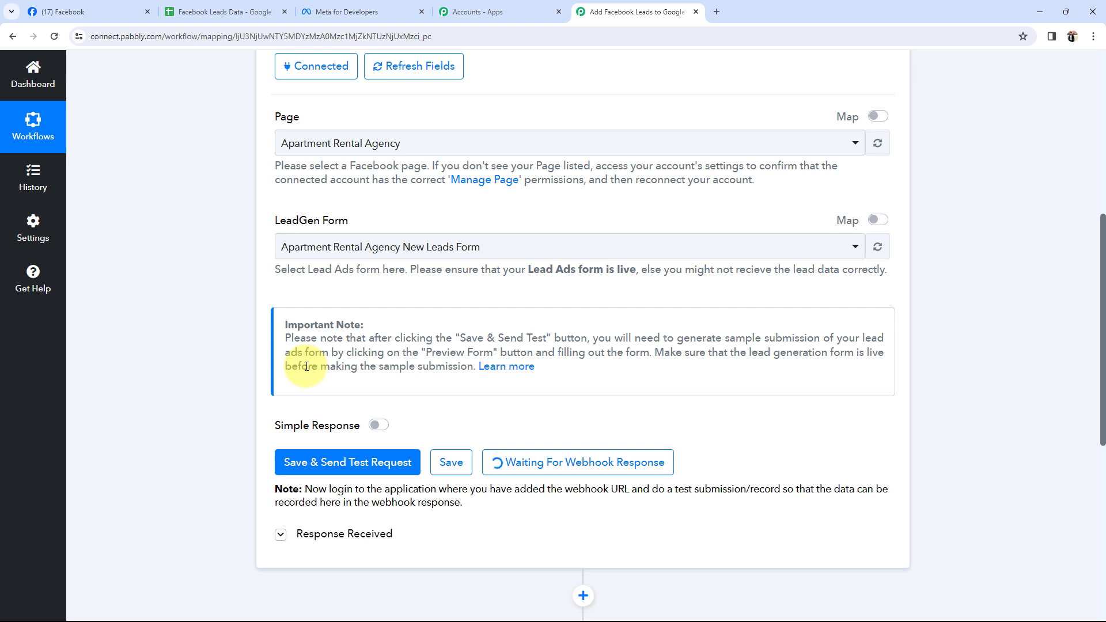
click(353, 11)
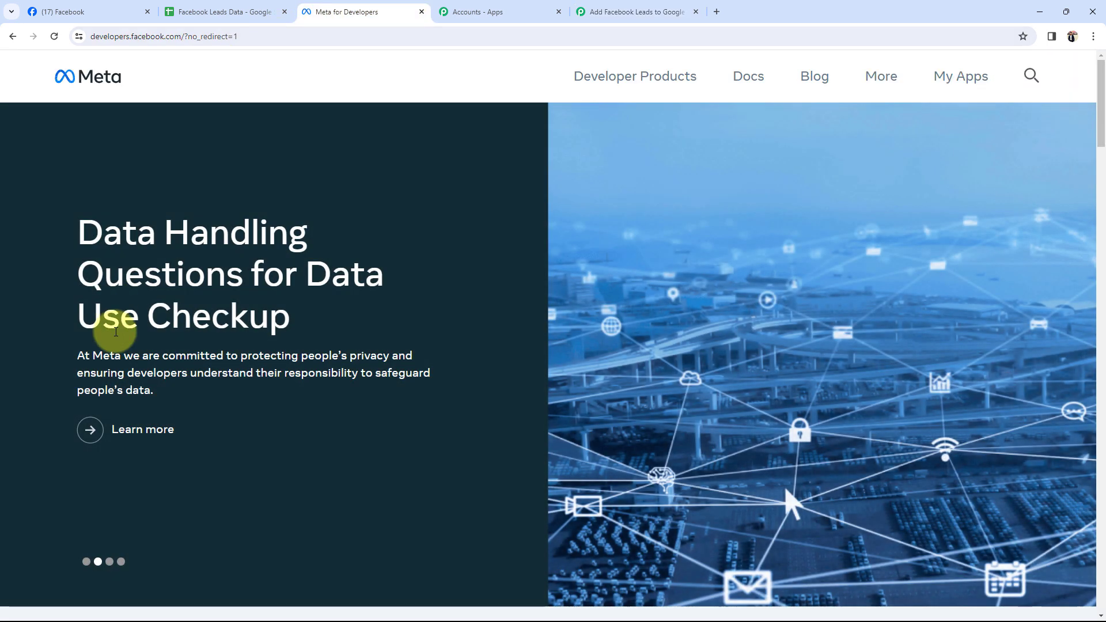
Open Meta's Lead Ads Testing Tool from My Apps and Tools, then return to the Pabbly workflow
click(972, 76)
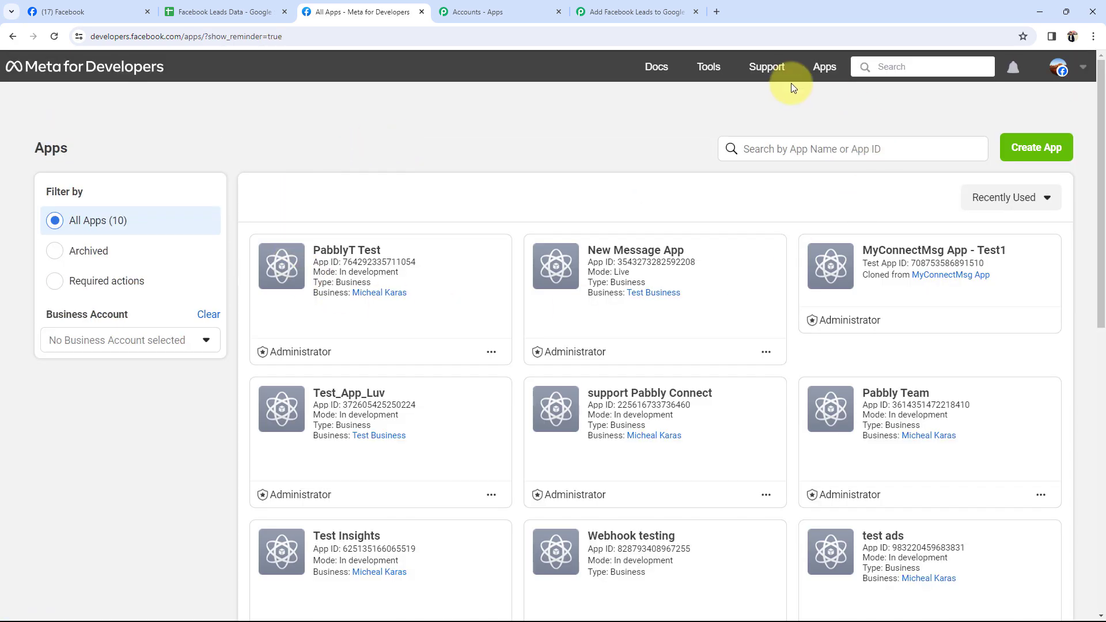
click(708, 67)
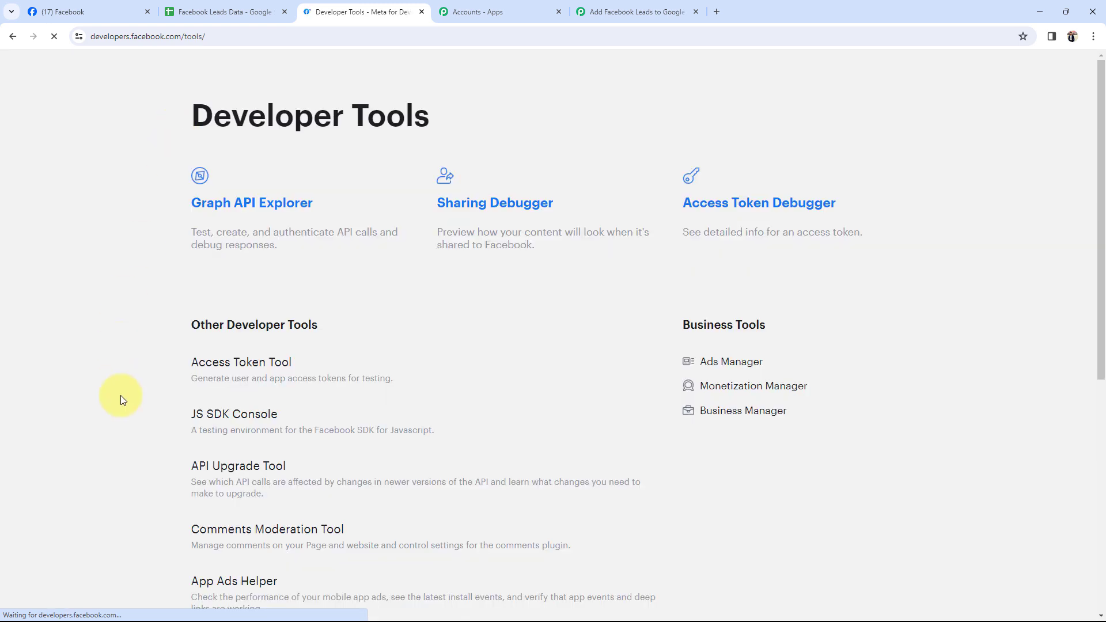
scroll(162, 509, down, 2)
scroll(162, 509, down, 2)
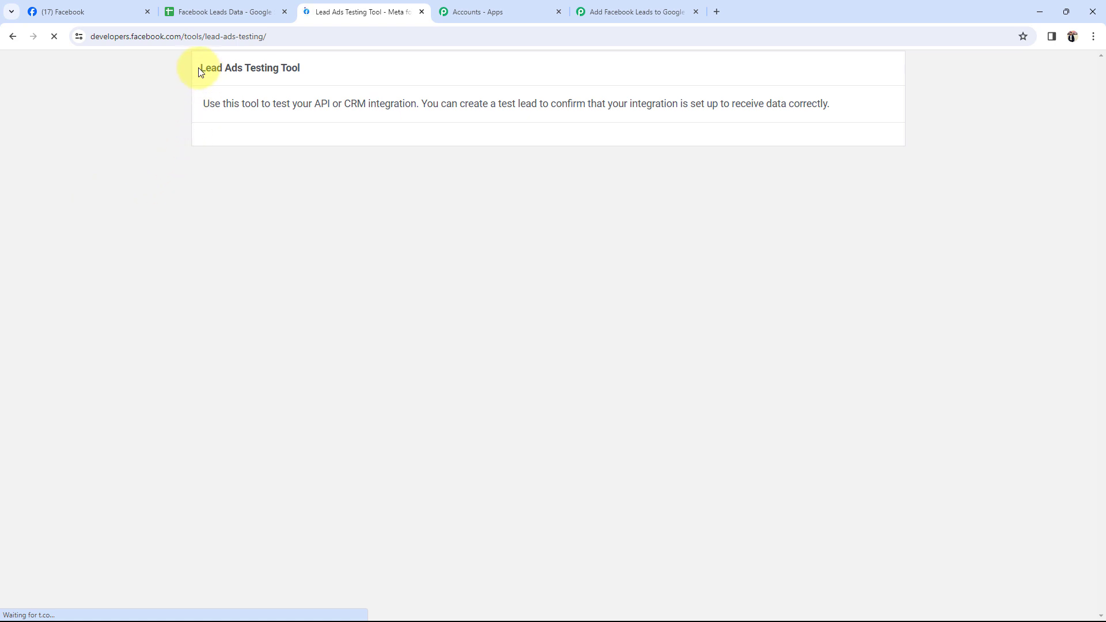
drag(206, 73, 313, 86)
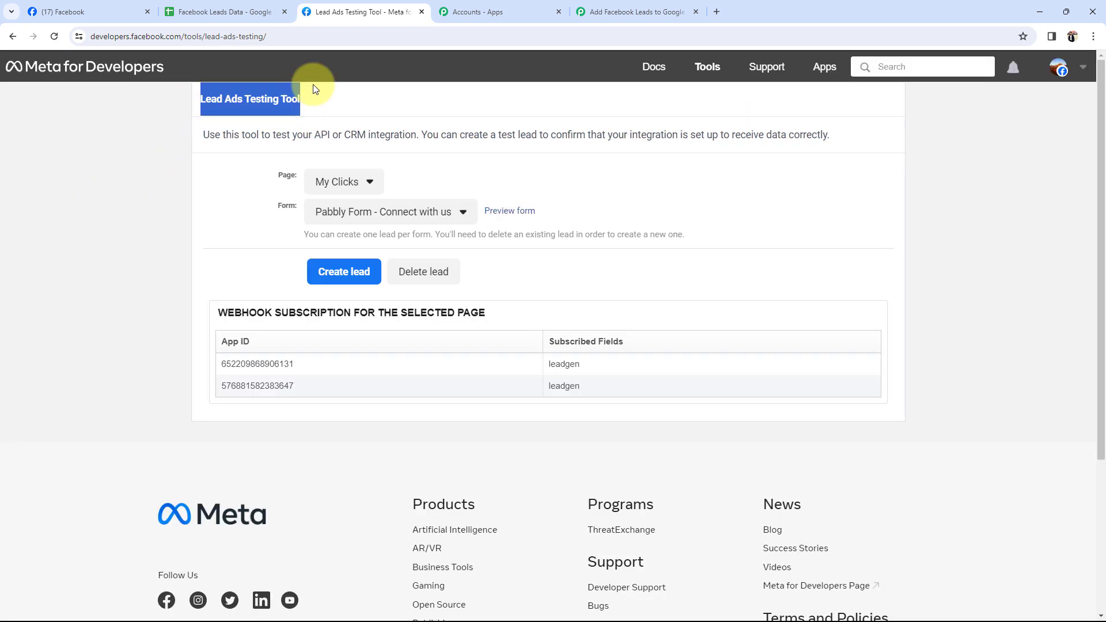
click(136, 196)
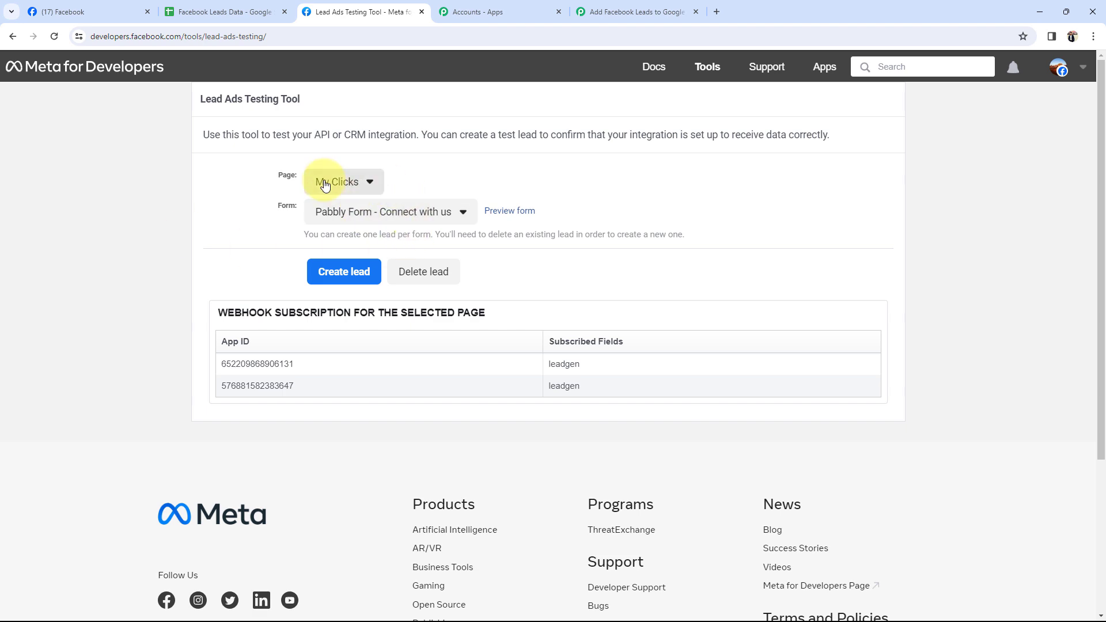
click(645, 12)
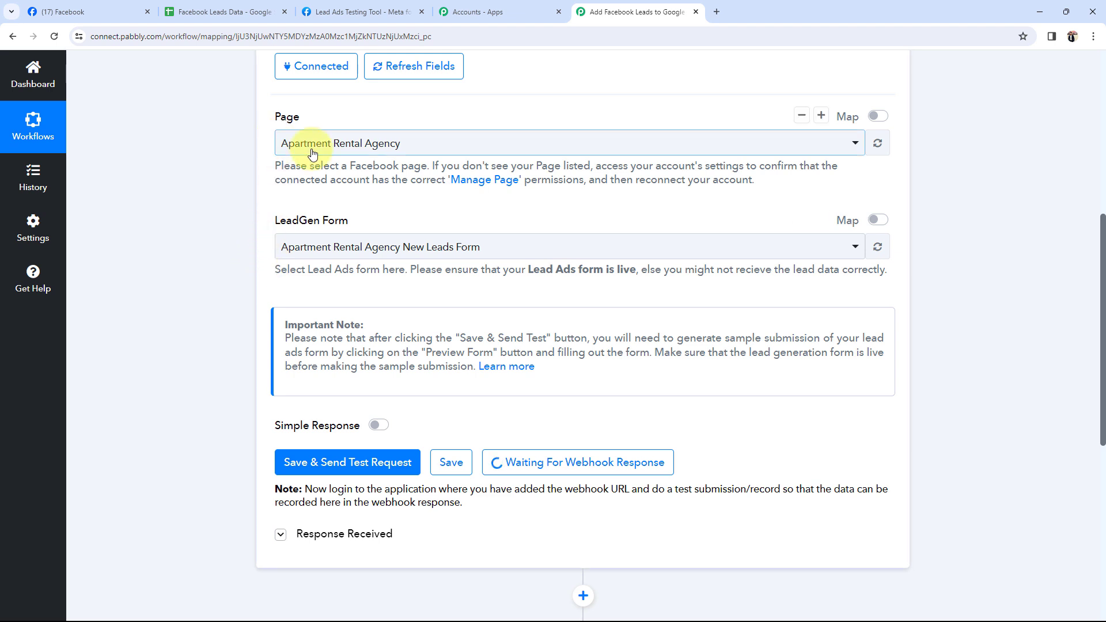
Go back to the Lead Ads Testing Tool tab and bring up its Page list
drag(269, 221, 259, 263)
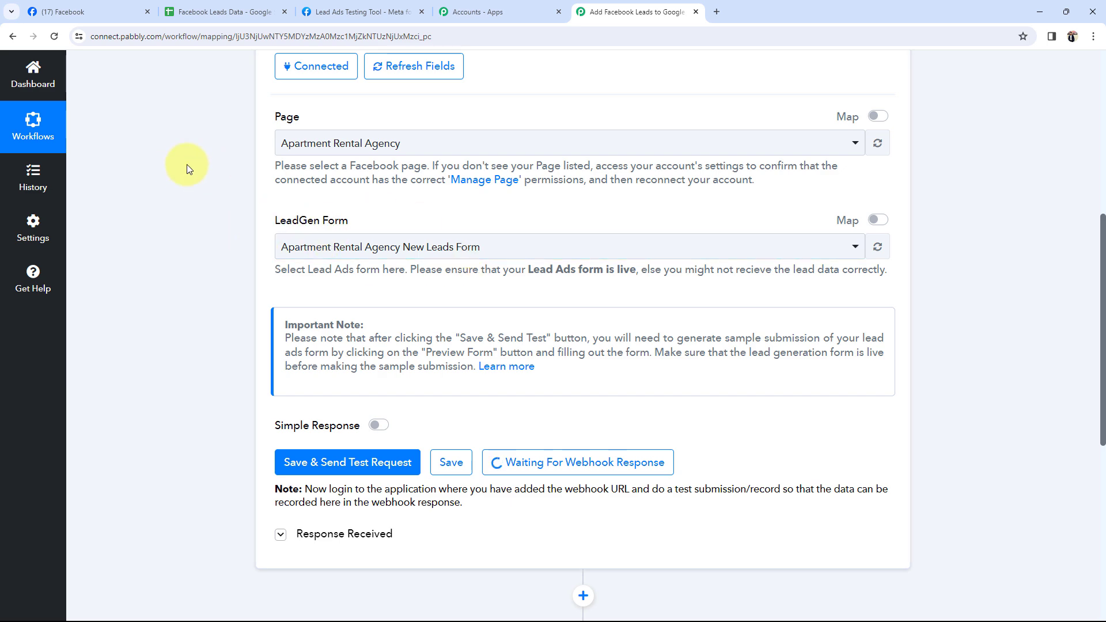
click(334, 11)
click(337, 183)
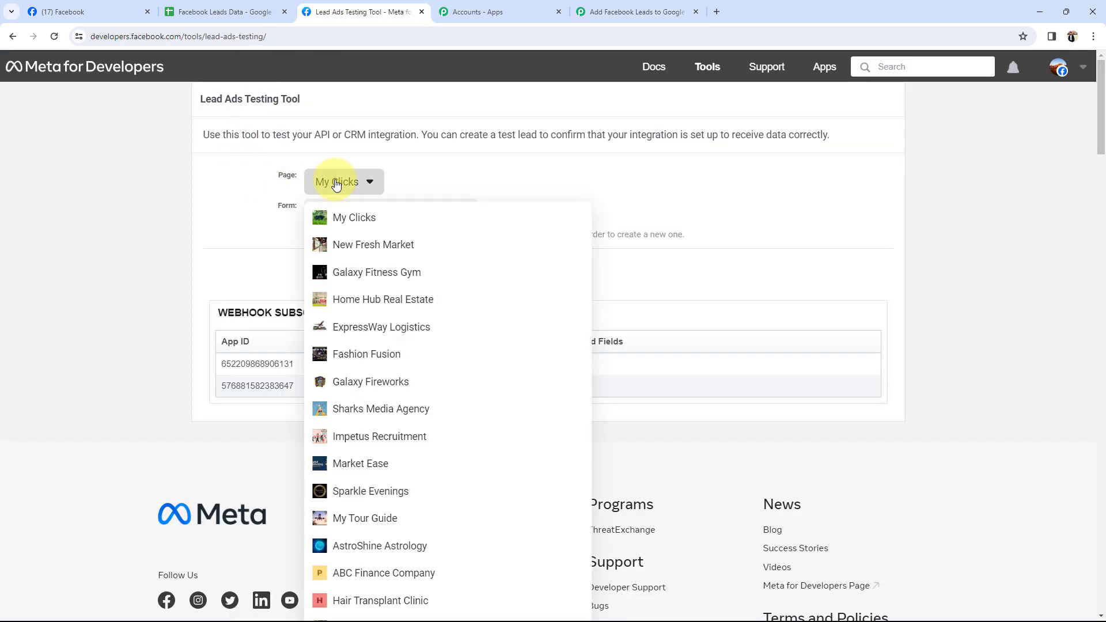
Point the testing tool at the Apartment Rental Agency page and its New Leads Form, then preview the form
key(ctrl+f)
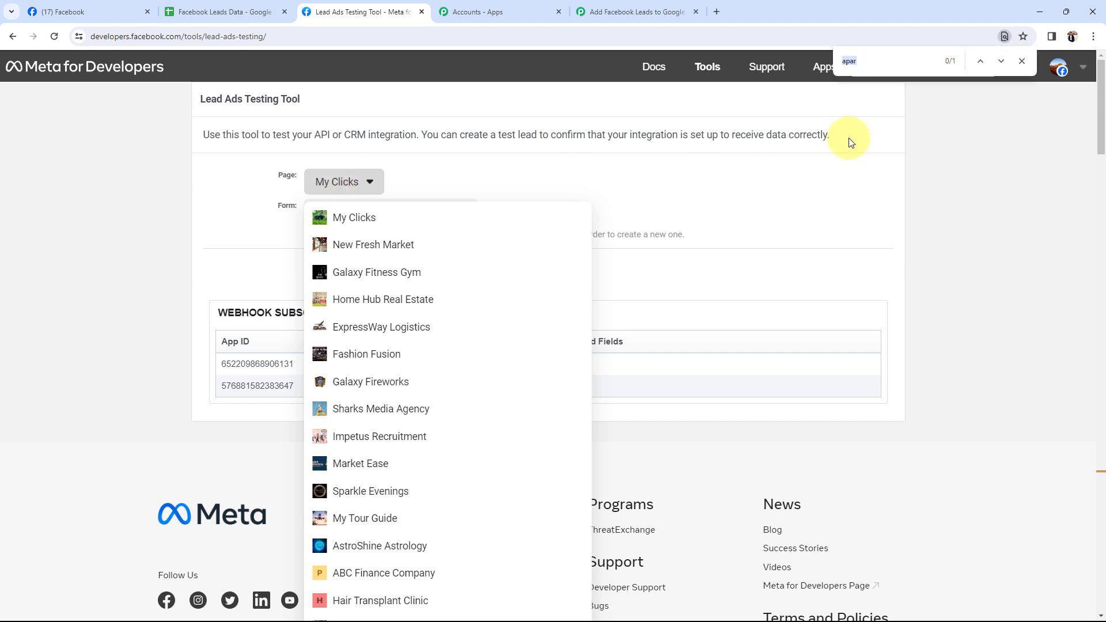
click(980, 60)
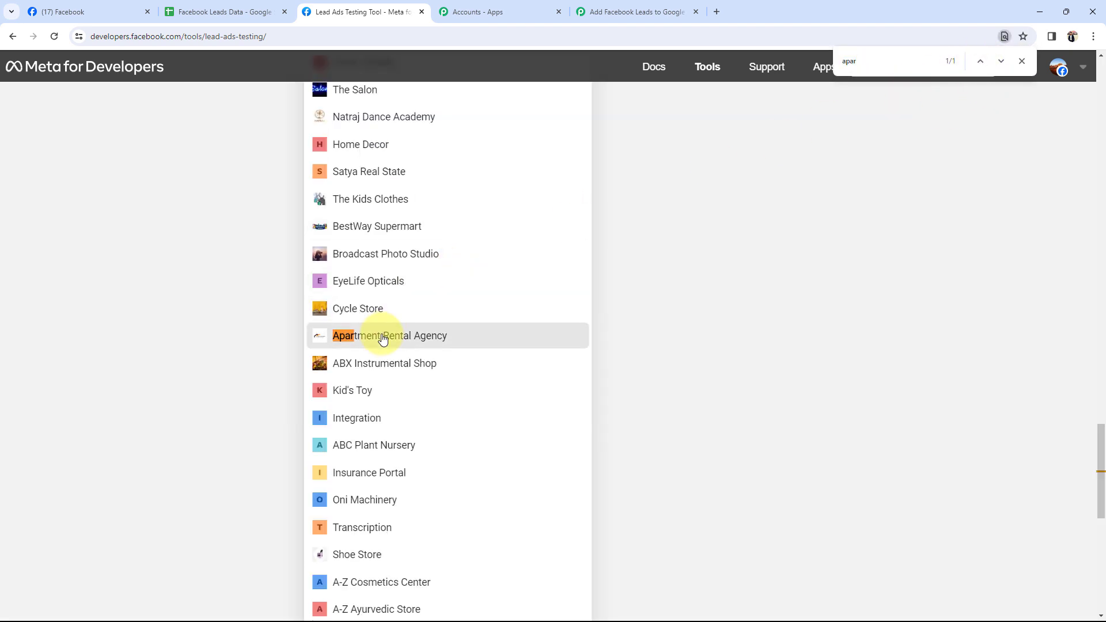
click(383, 333)
scroll(279, 314, up, 3)
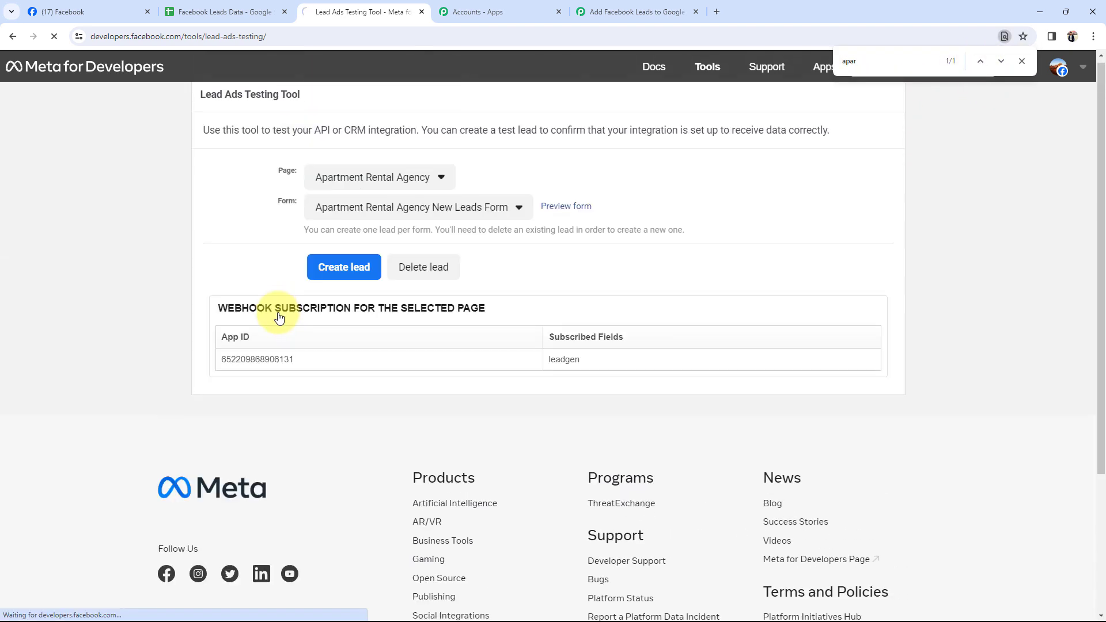
click(1021, 60)
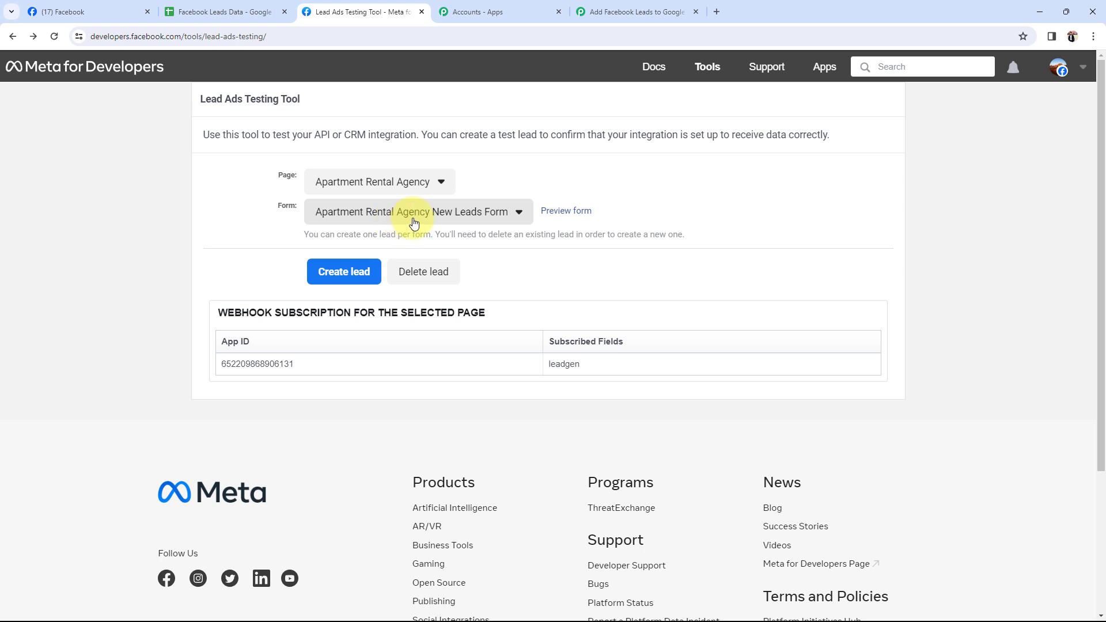
click(549, 212)
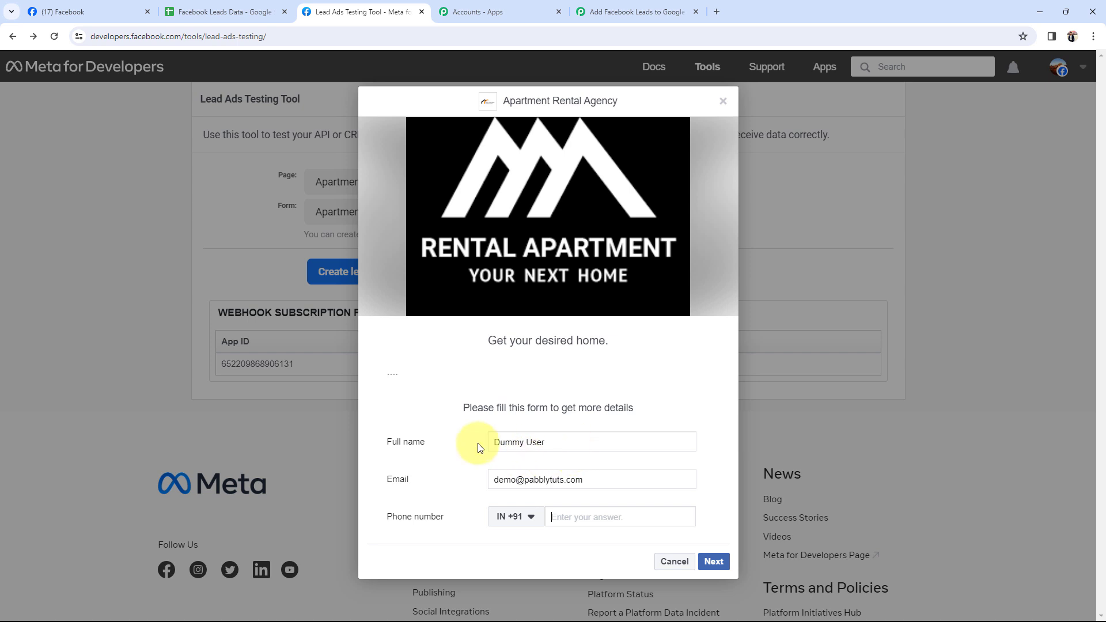
Submit a test lead with a phone number filled in, then close the form preview
click(573, 518)
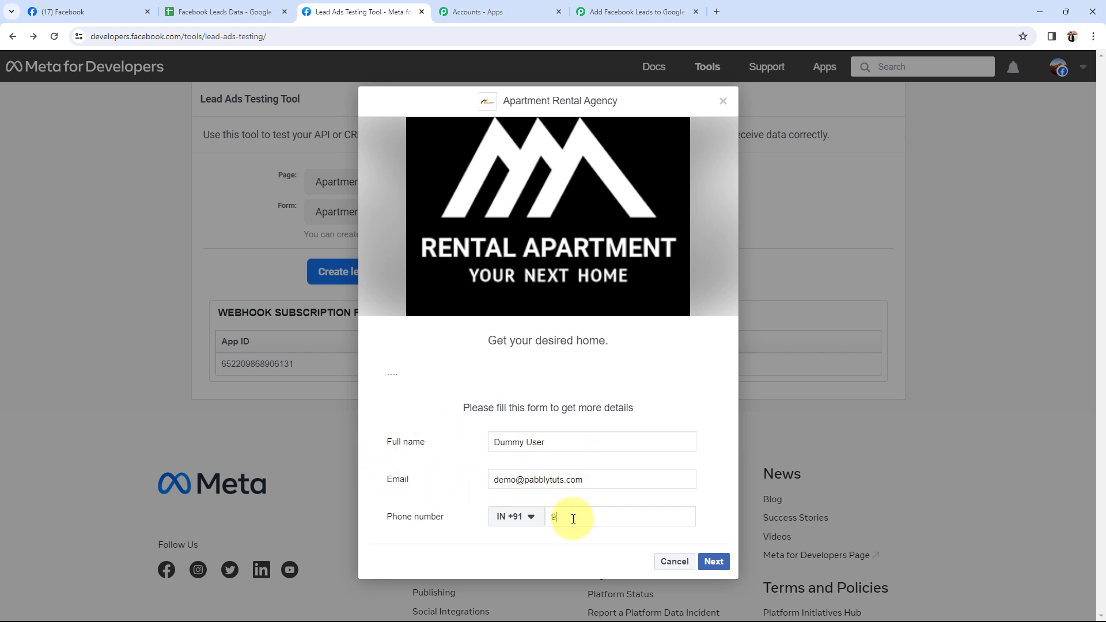
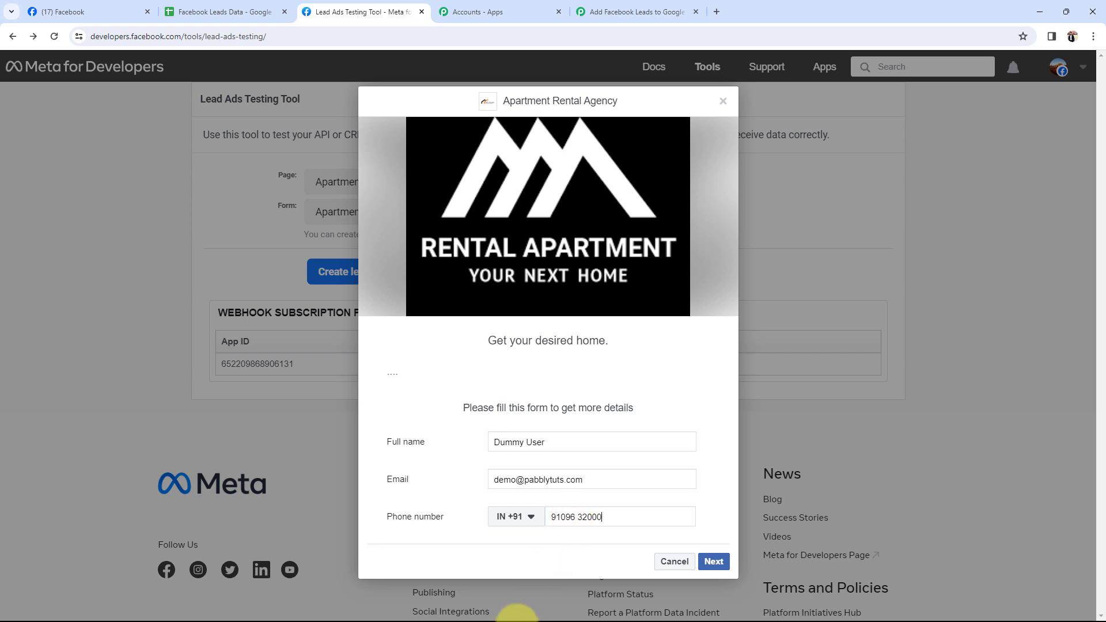
click(710, 562)
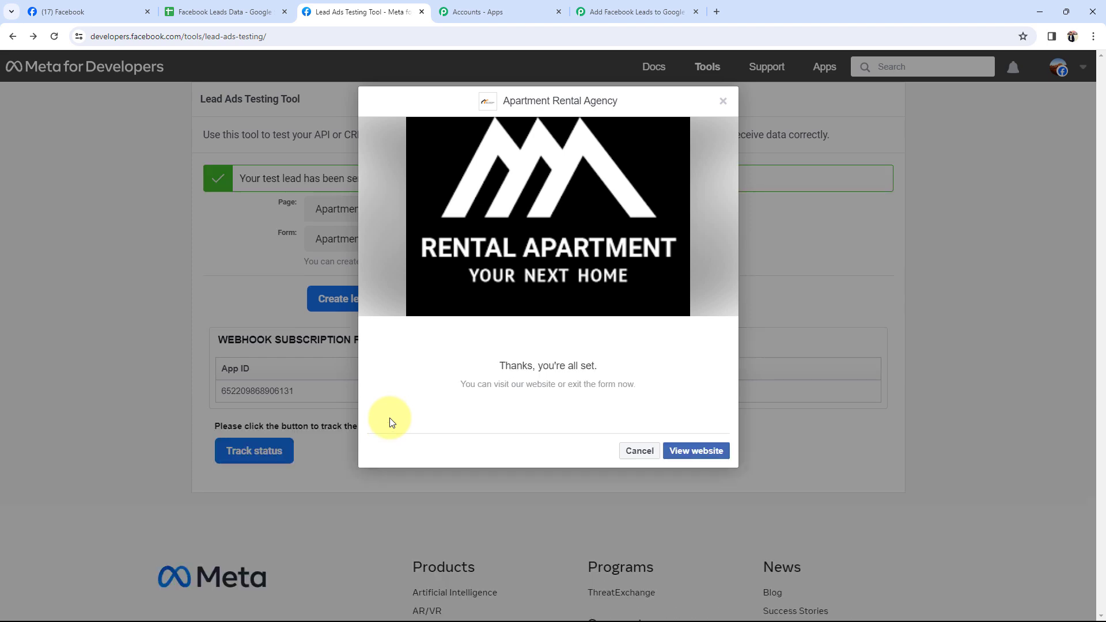
click(723, 102)
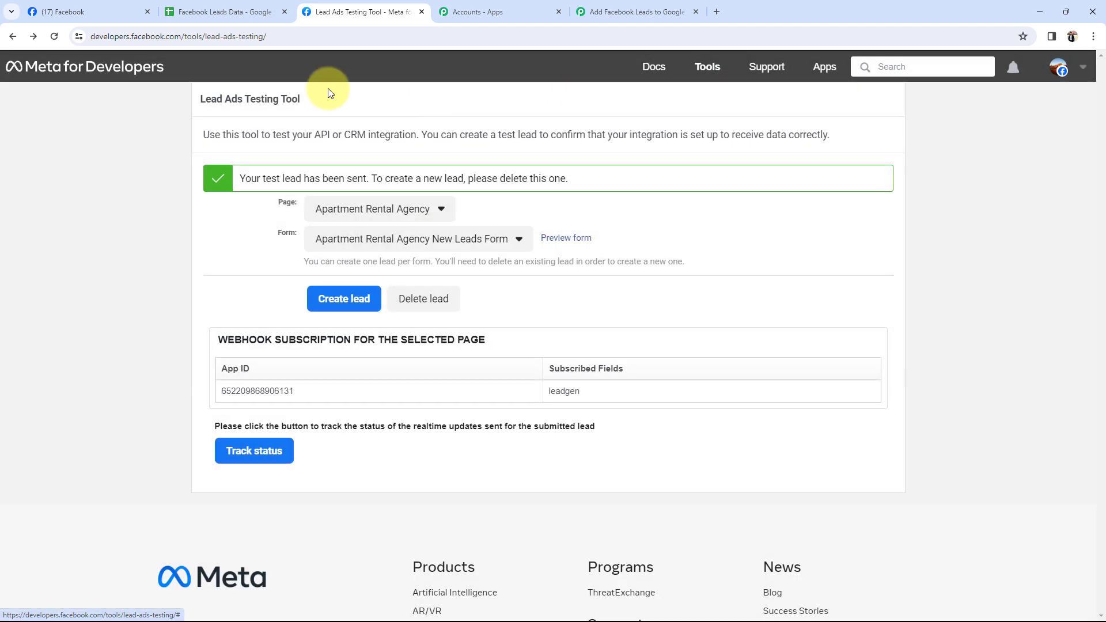
Check the Full Name, Email and Phone Number values in the trigger's received Response A
click(613, 5)
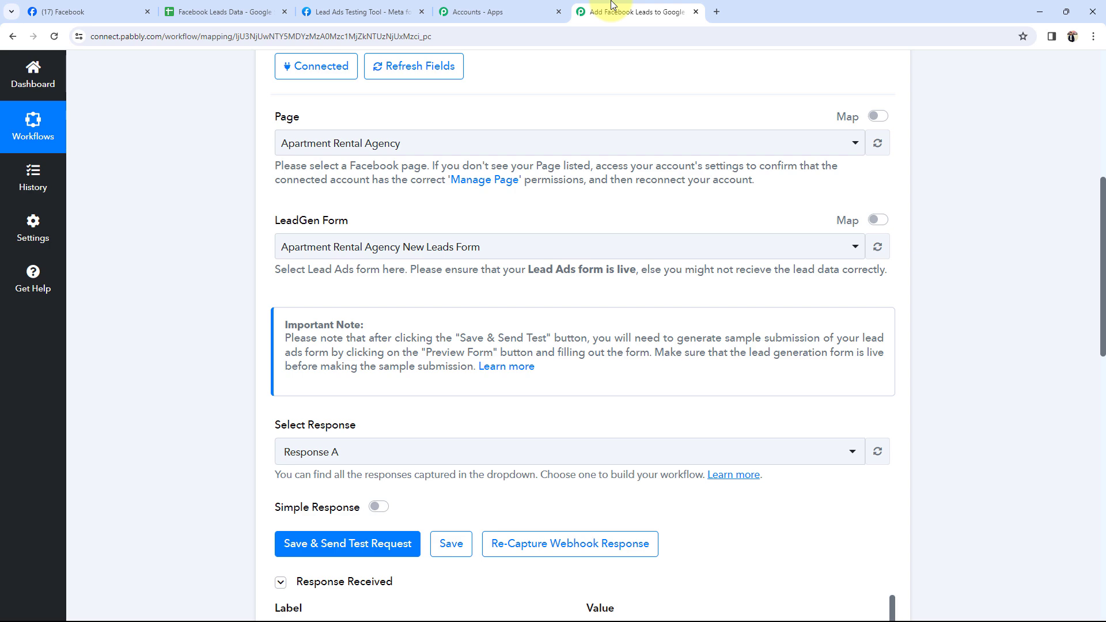
scroll(180, 402, down, 8)
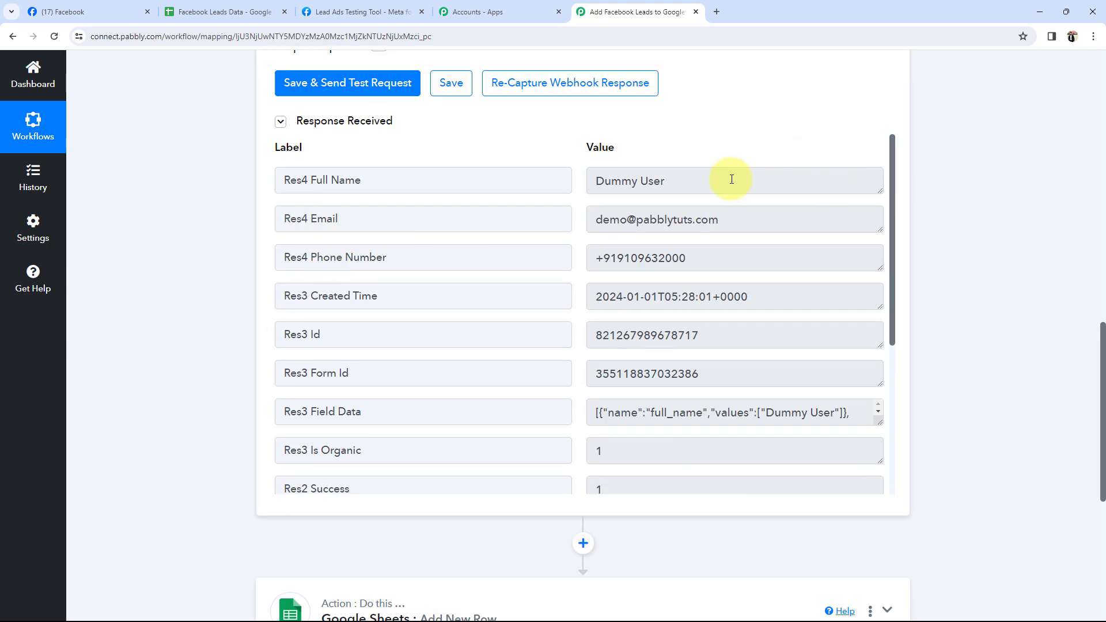
drag(730, 181, 548, 185)
drag(768, 223, 547, 224)
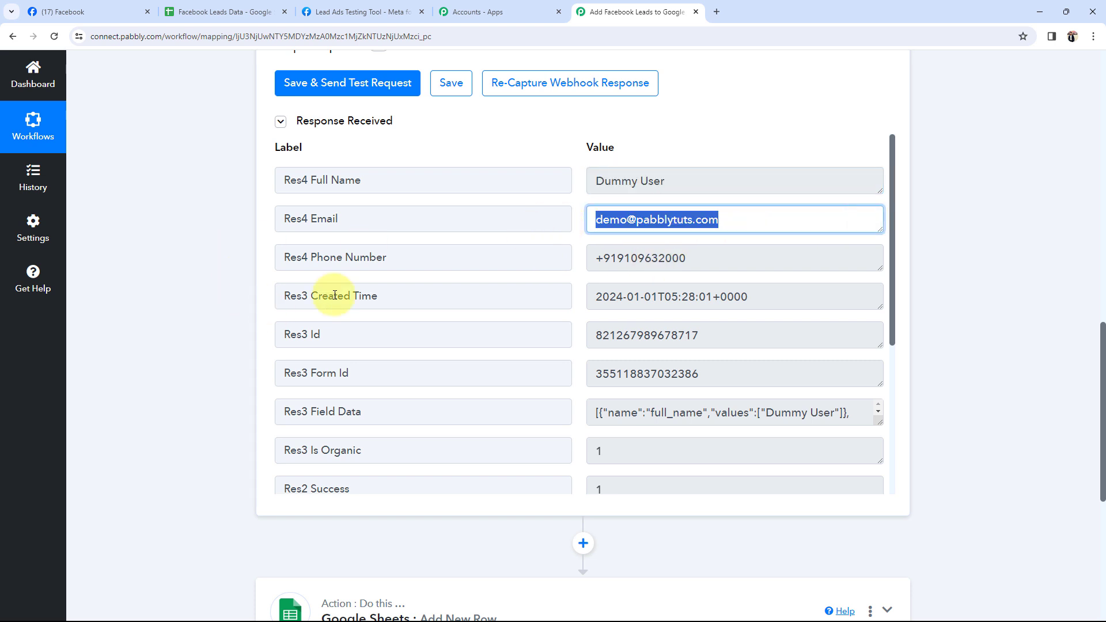
drag(716, 259, 576, 266)
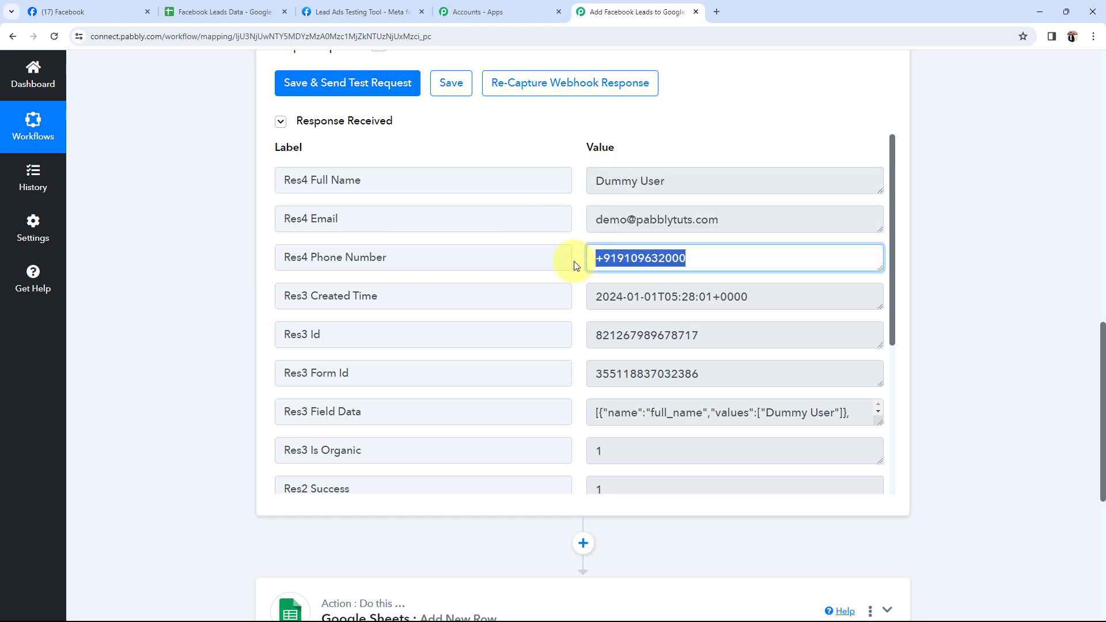
click(208, 348)
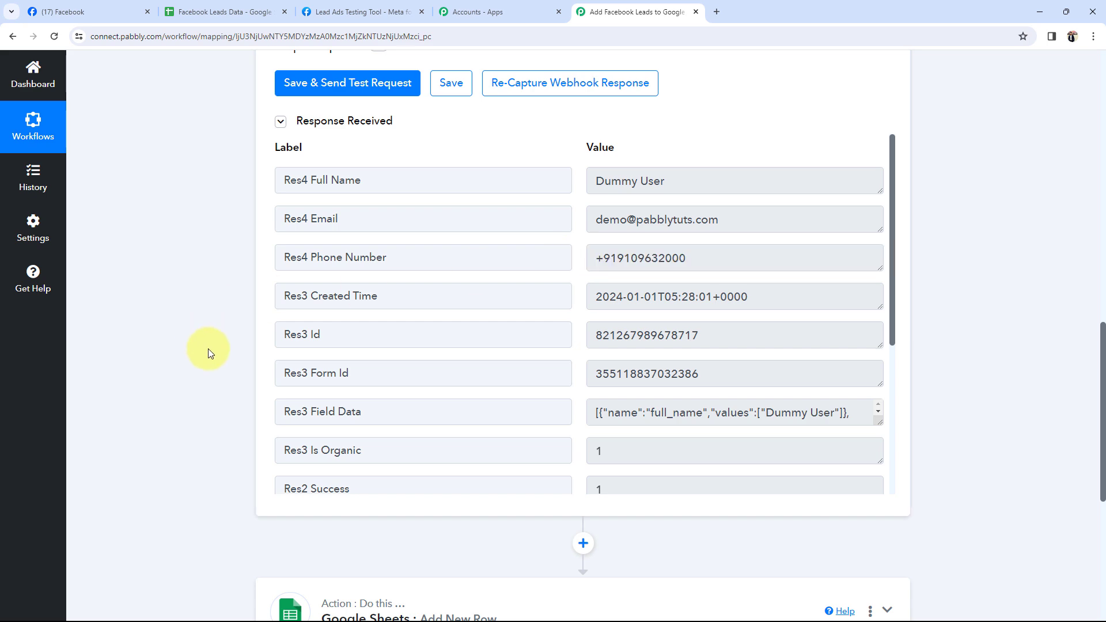
scroll(209, 377, up, 12)
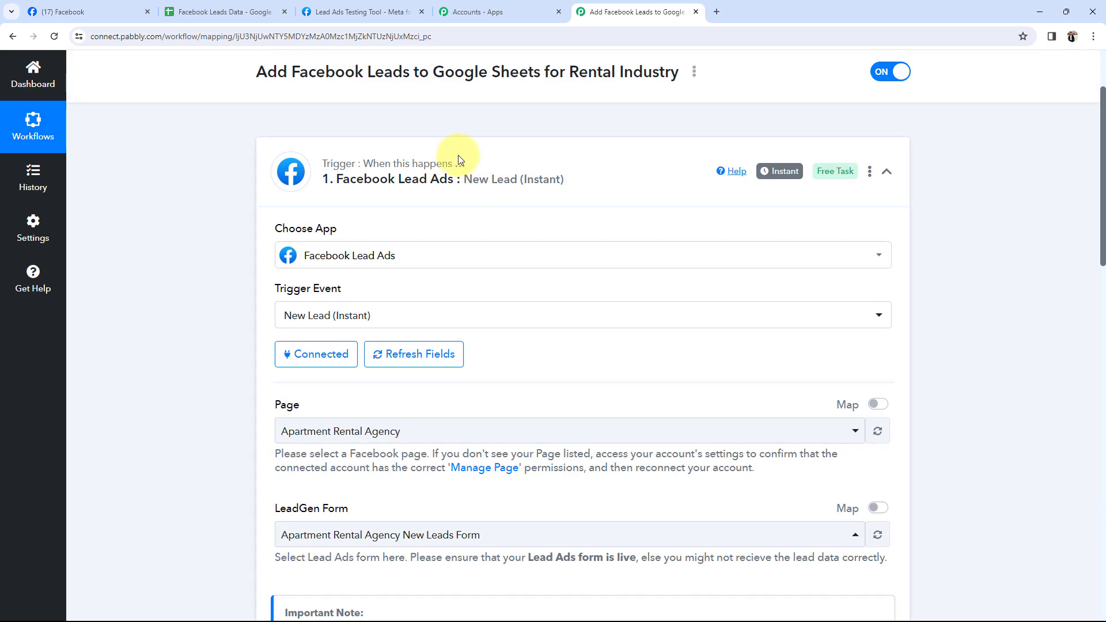
Collapse the Facebook Lead Ads trigger and expand the Google Sheets Add New Row action's connection panel
click(467, 165)
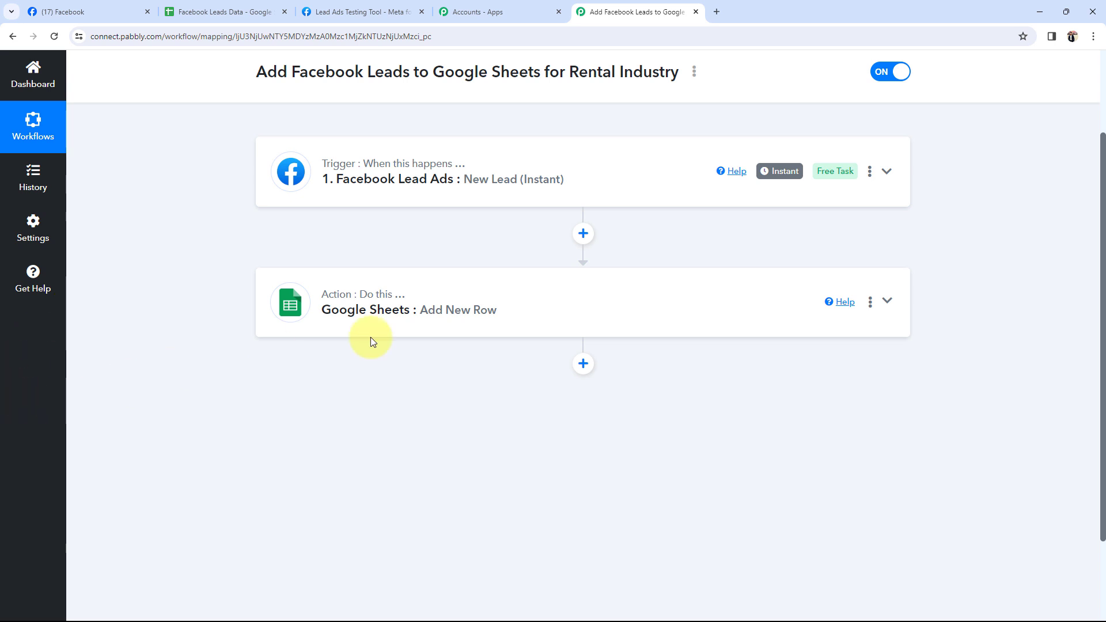
click(400, 324)
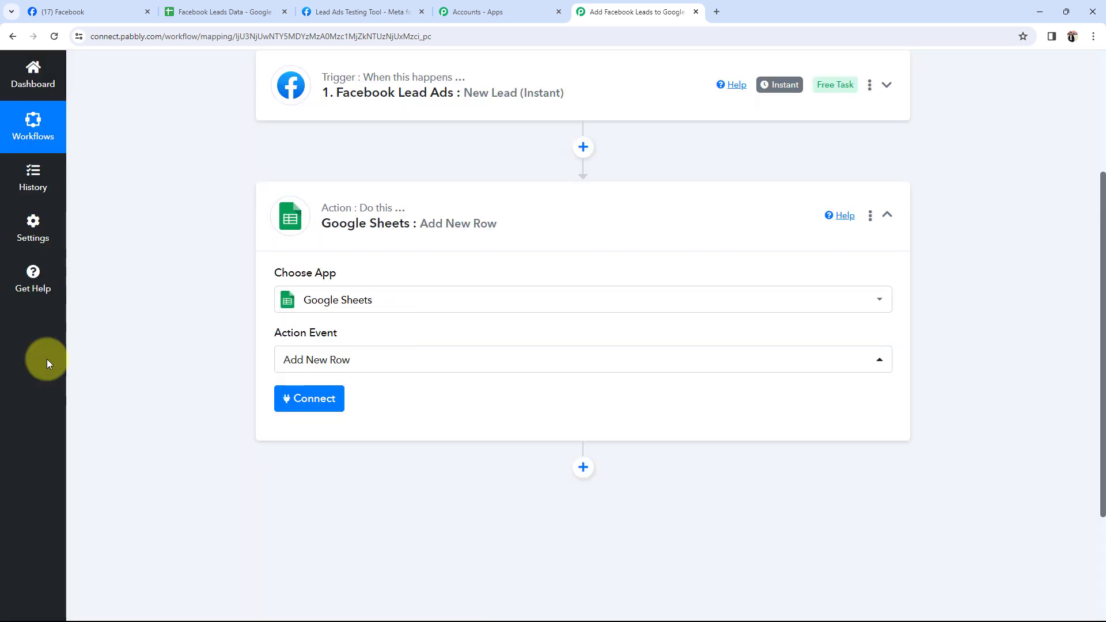
click(306, 406)
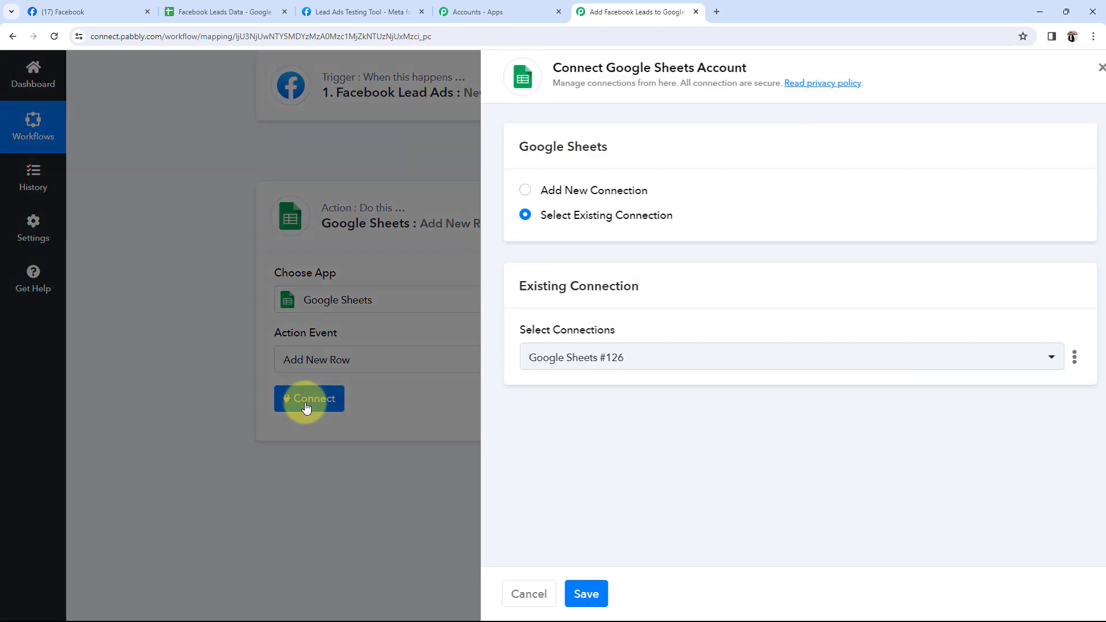
Add a new Google Sheets connection by signing in with Google and allowing Pabbly access
click(509, 190)
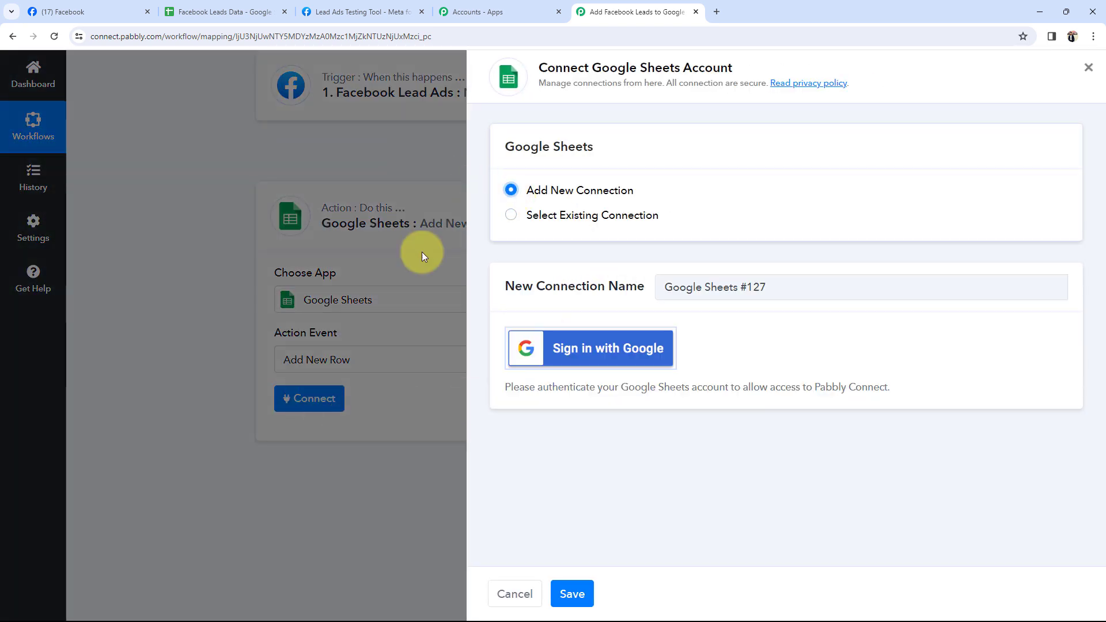
click(554, 348)
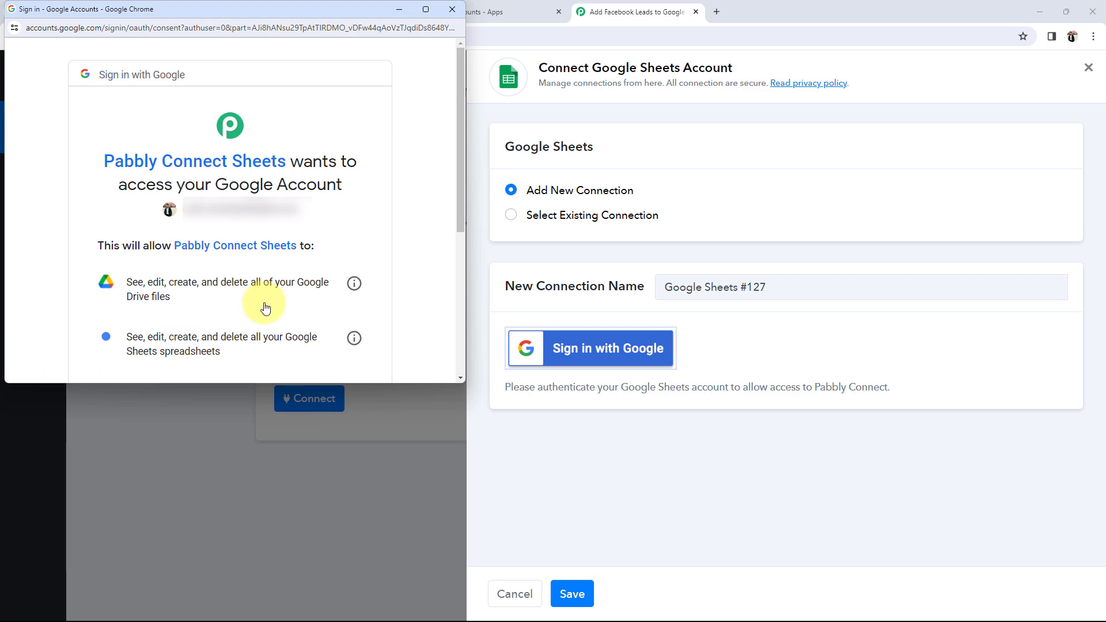
scroll(265, 308, down, 4)
click(286, 285)
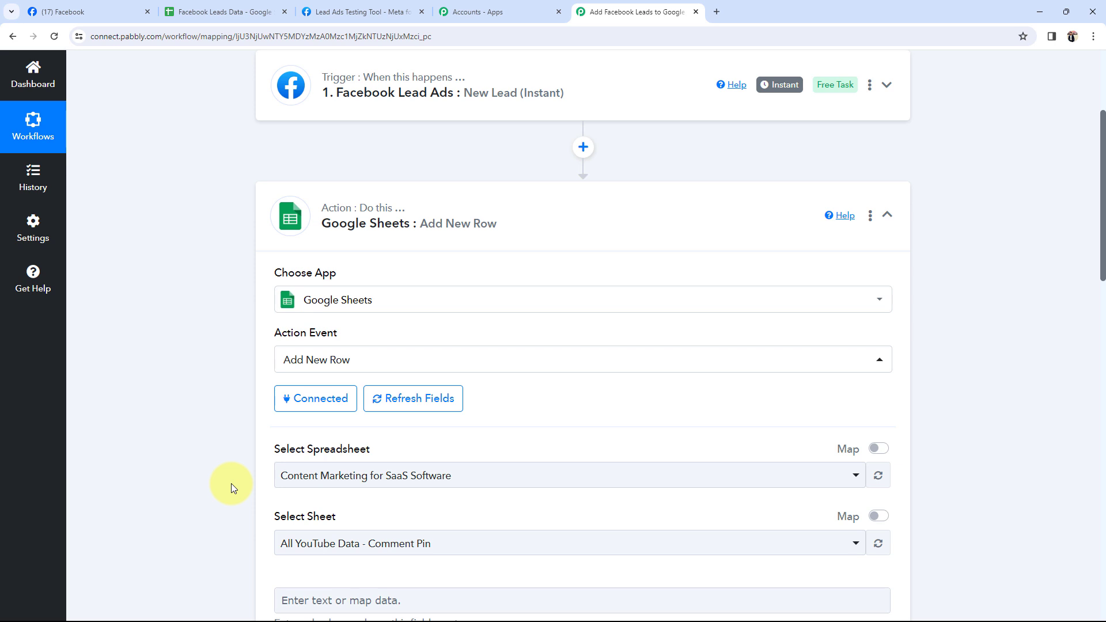
Check the Facebook Leads Data spreadsheet's name in its tab, then return to the workflow
scroll(230, 482, down, 4)
drag(280, 220, 373, 220)
click(213, 281)
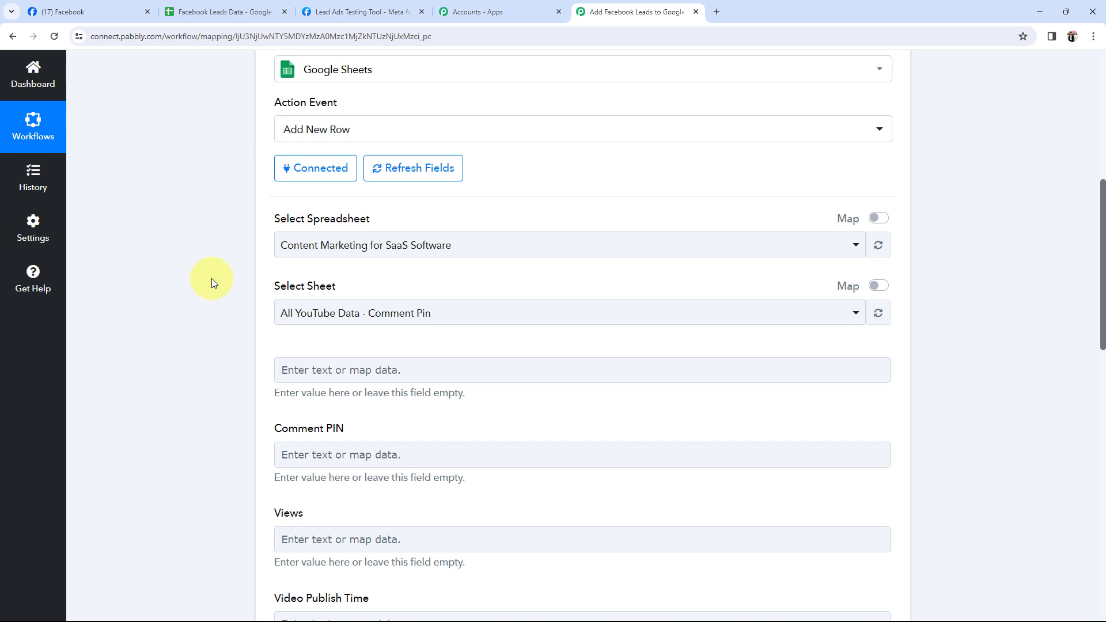
click(217, 11)
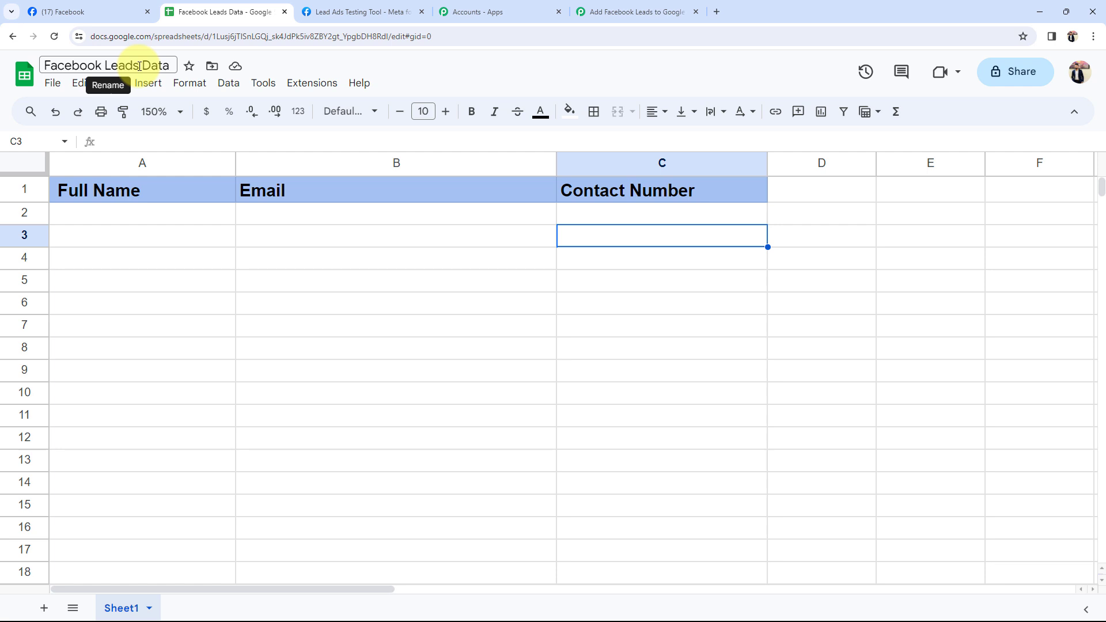
click(618, 11)
Choose the Facebook Leads Data spreadsheet and Sheet1 as the action's target, then view that spreadsheet
click(324, 245)
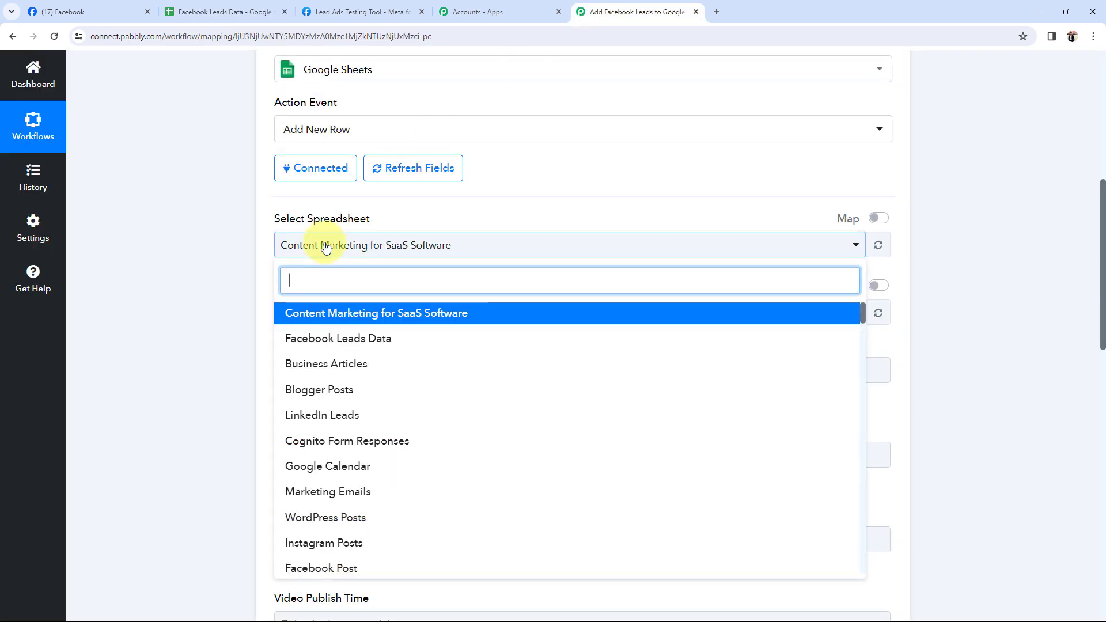
click(305, 343)
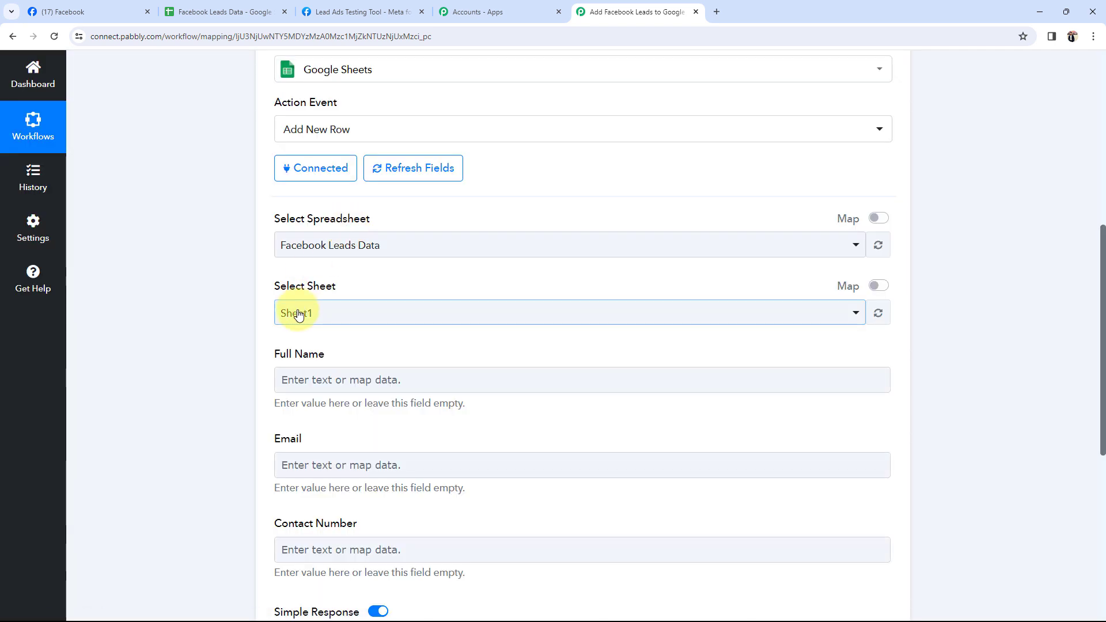
click(292, 313)
click(301, 380)
click(233, 12)
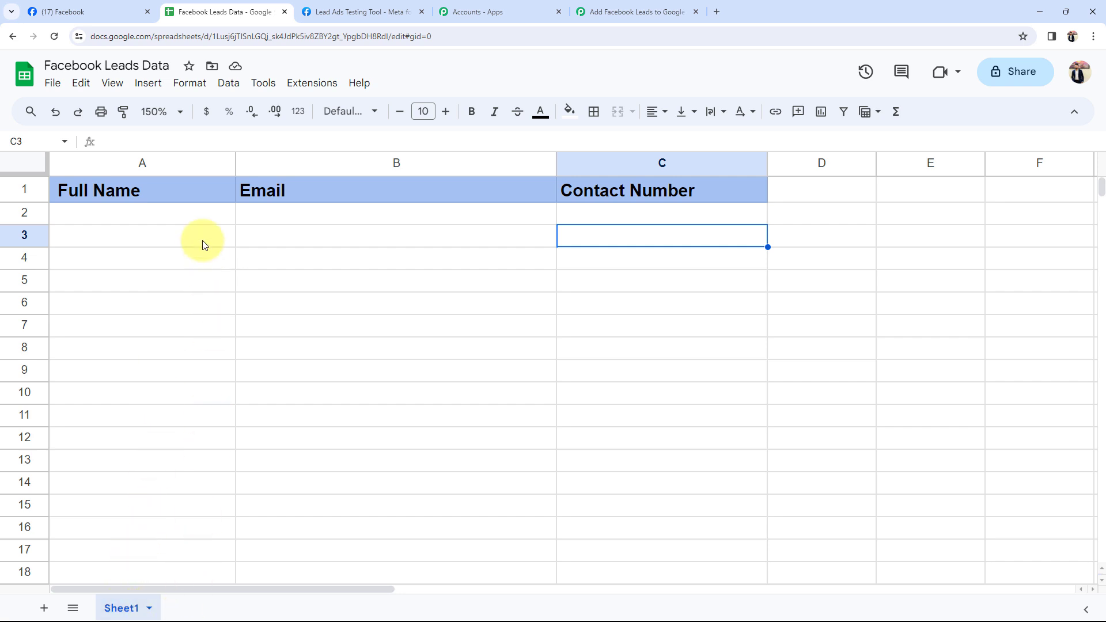
click(628, 11)
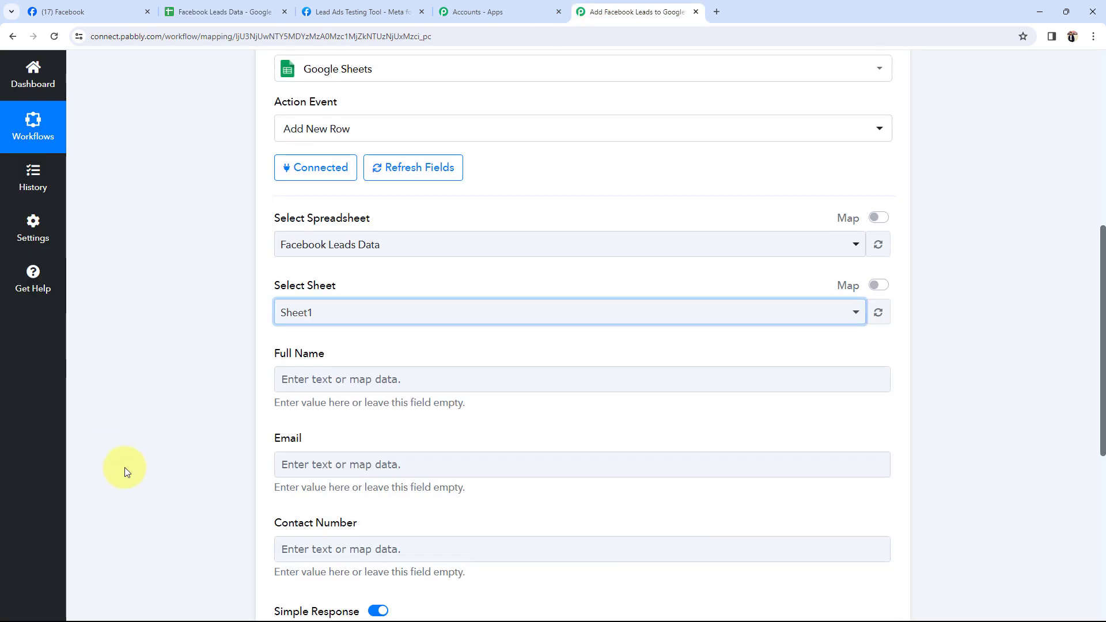
Map the Facebook lead's Full Name into the sheet's Full Name column
scroll(202, 379, down, 3)
click(202, 379)
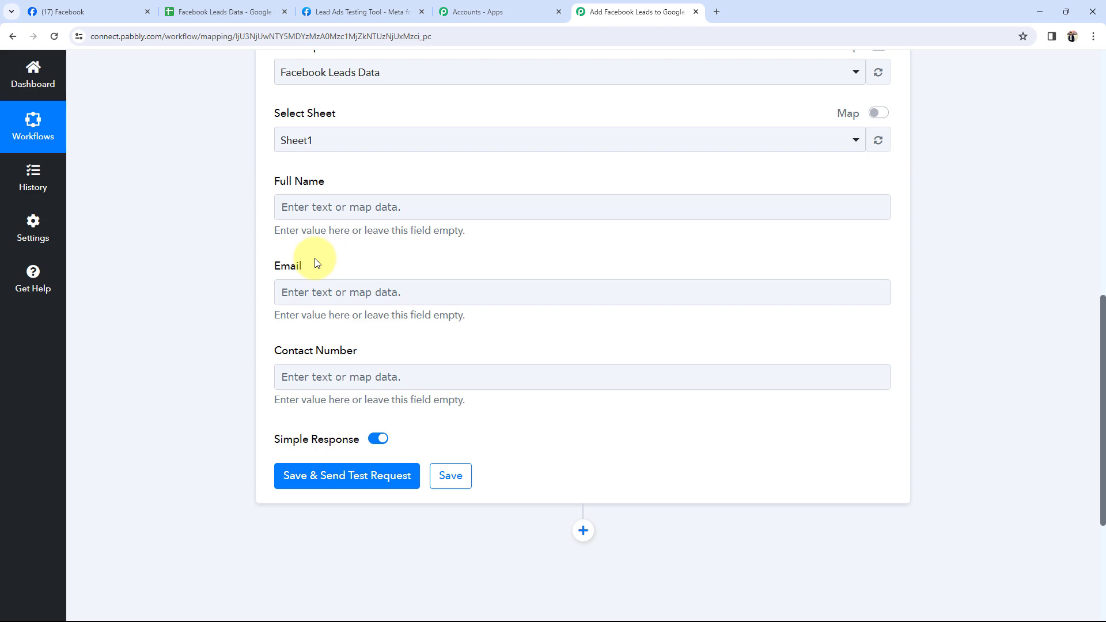
scroll(316, 263, up, 10)
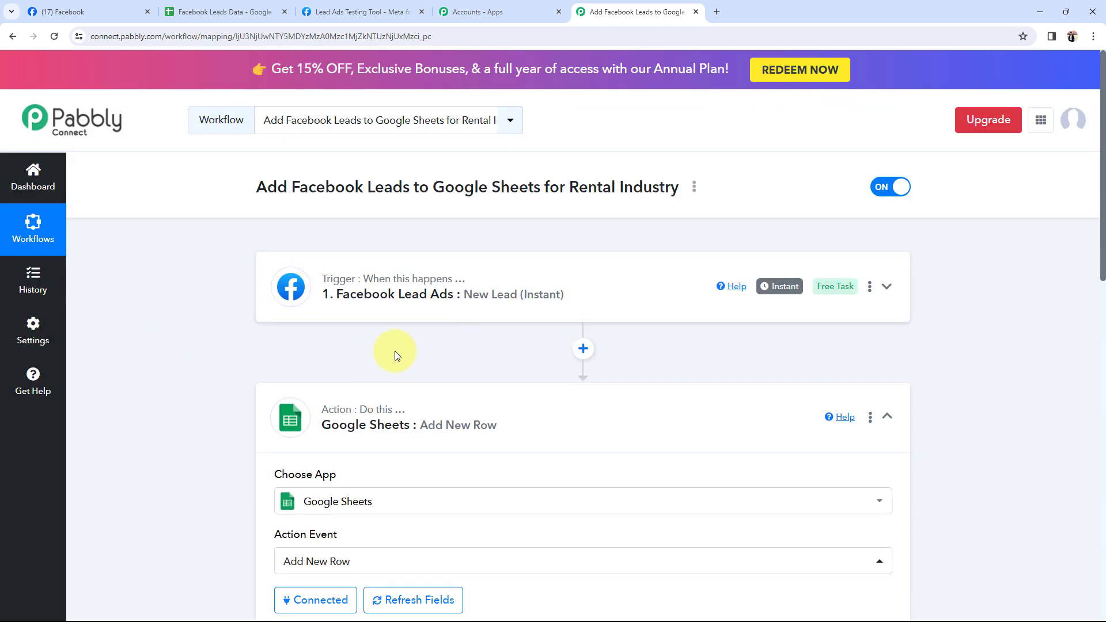
scroll(345, 403, down, 10)
mouse_move(314, 472)
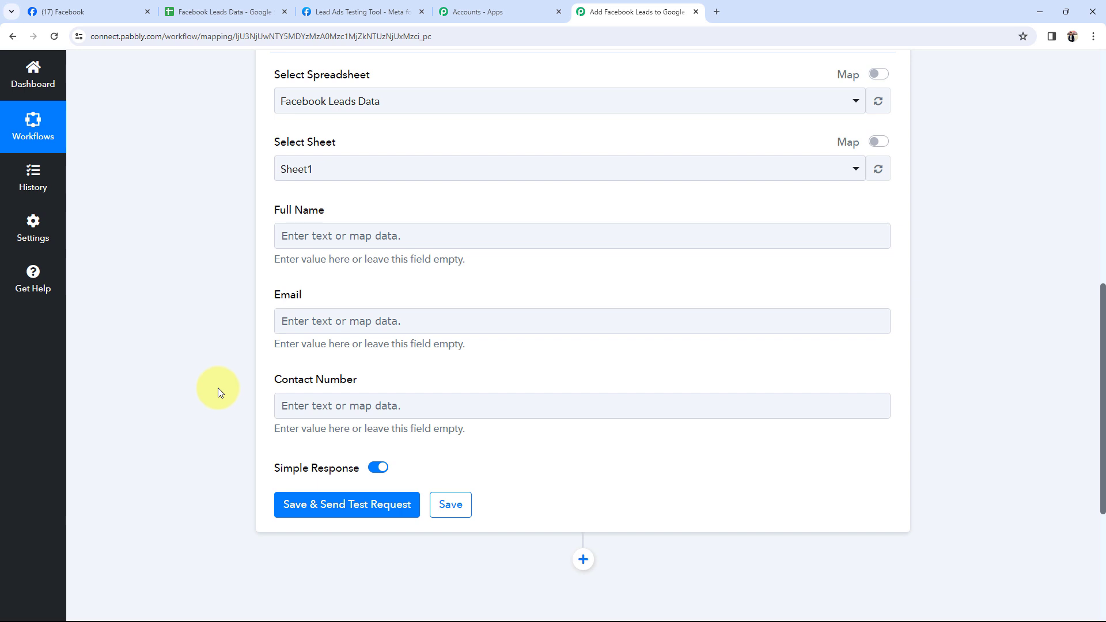
click(288, 242)
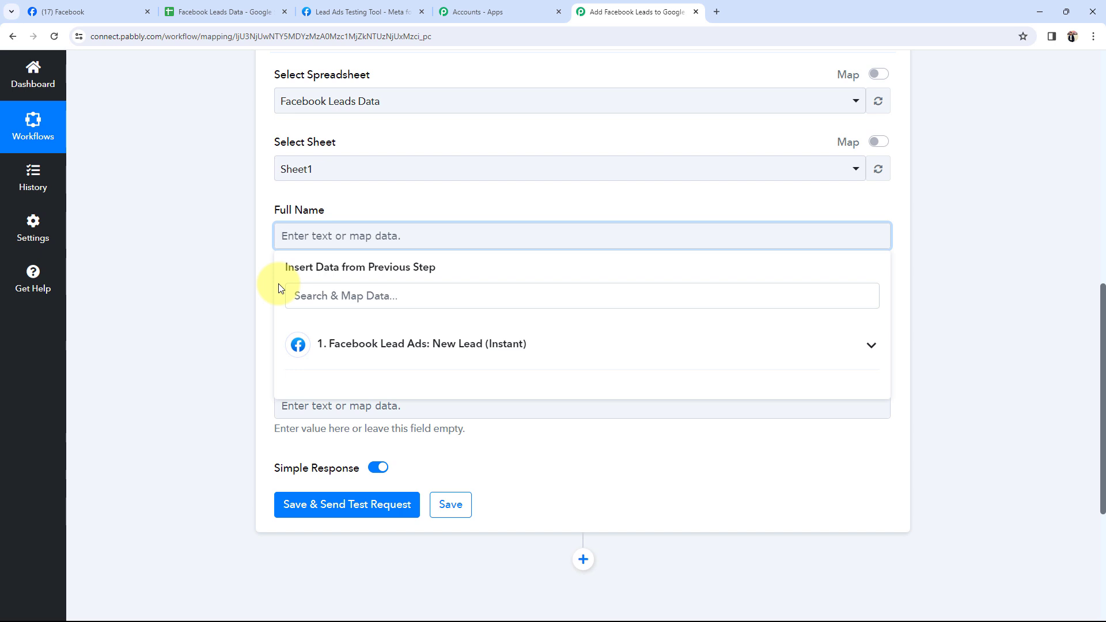
click(869, 346)
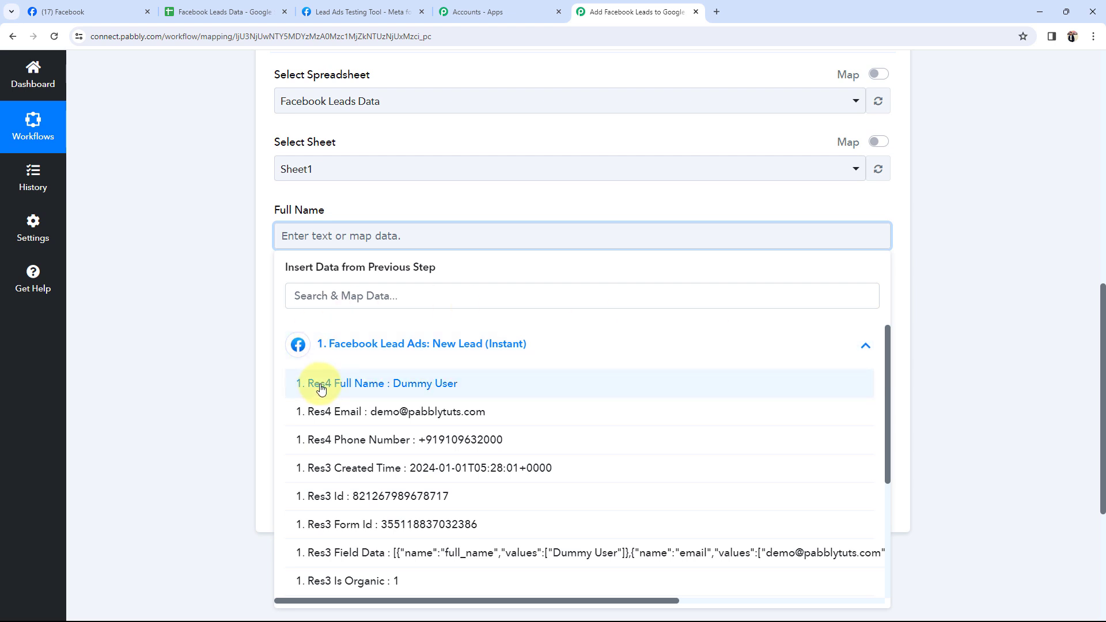
click(407, 382)
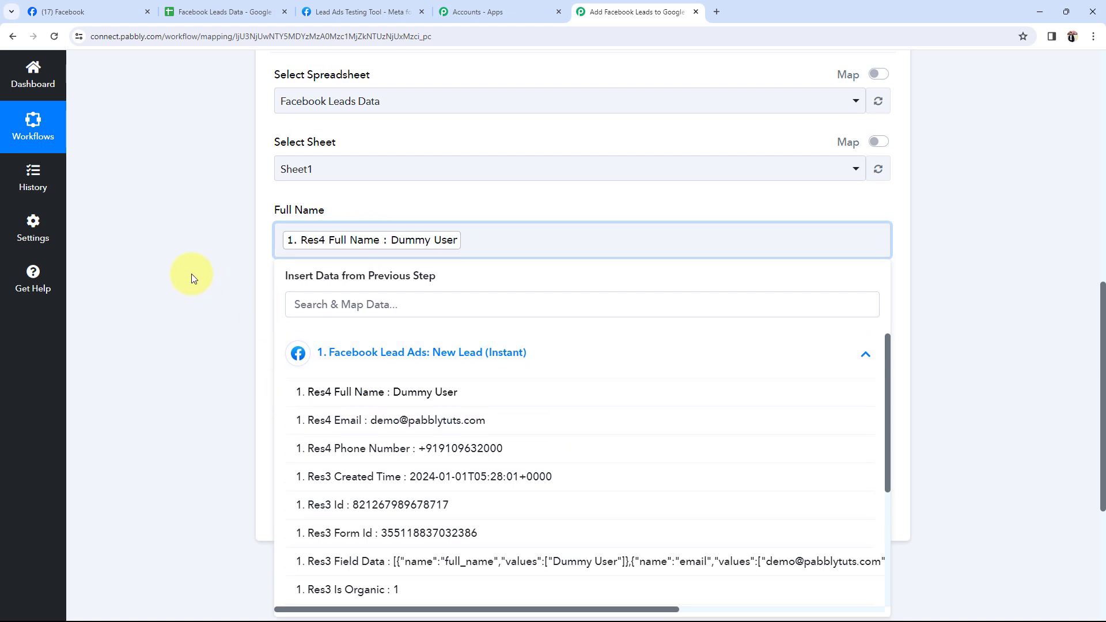
click(193, 279)
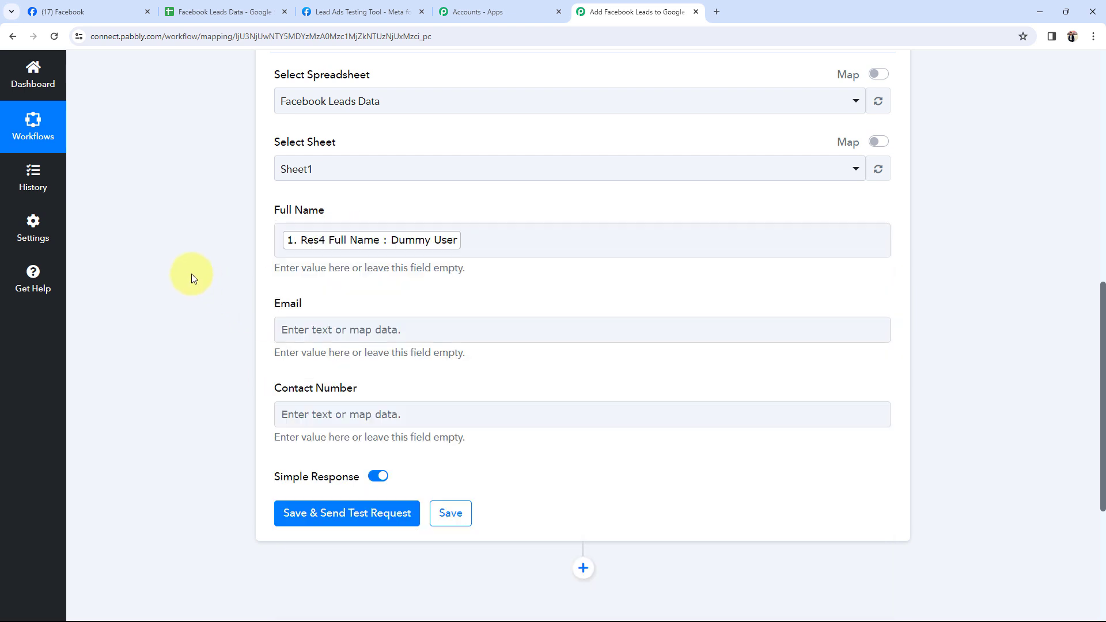
Map the lead's Email into the Email column and Phone Number into Contact Number
scroll(236, 370, down, 2)
click(304, 215)
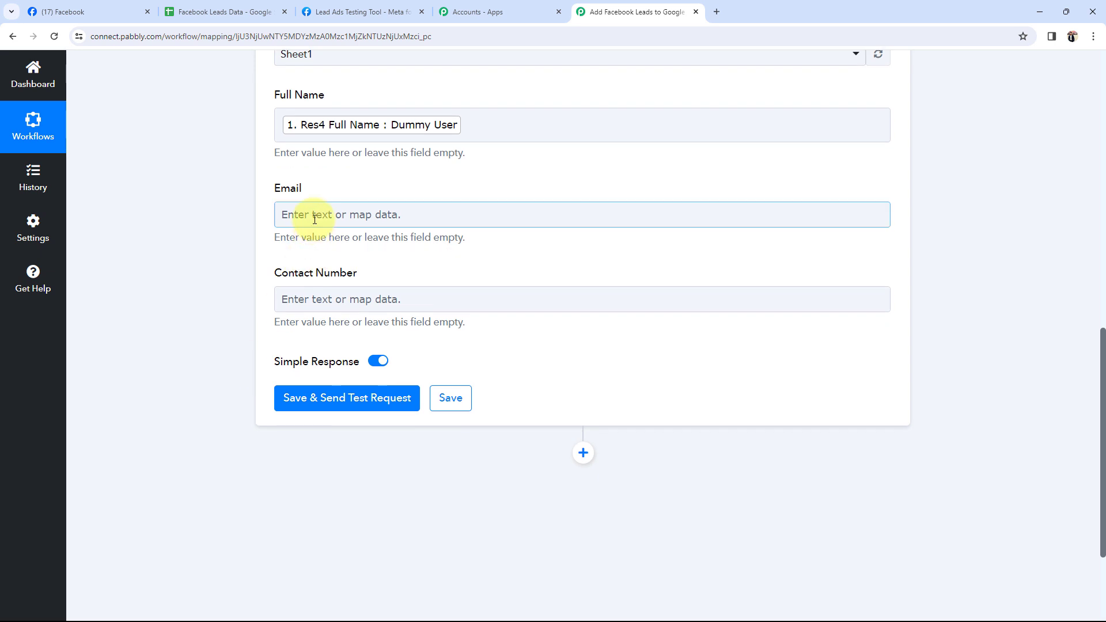
click(348, 323)
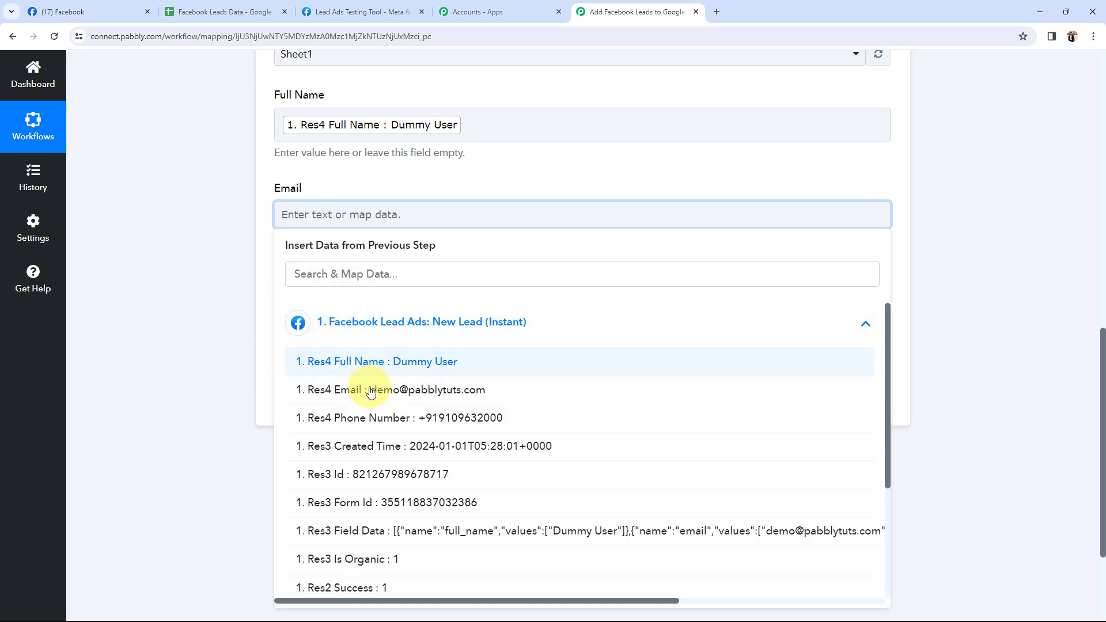
click(322, 390)
click(213, 260)
click(337, 312)
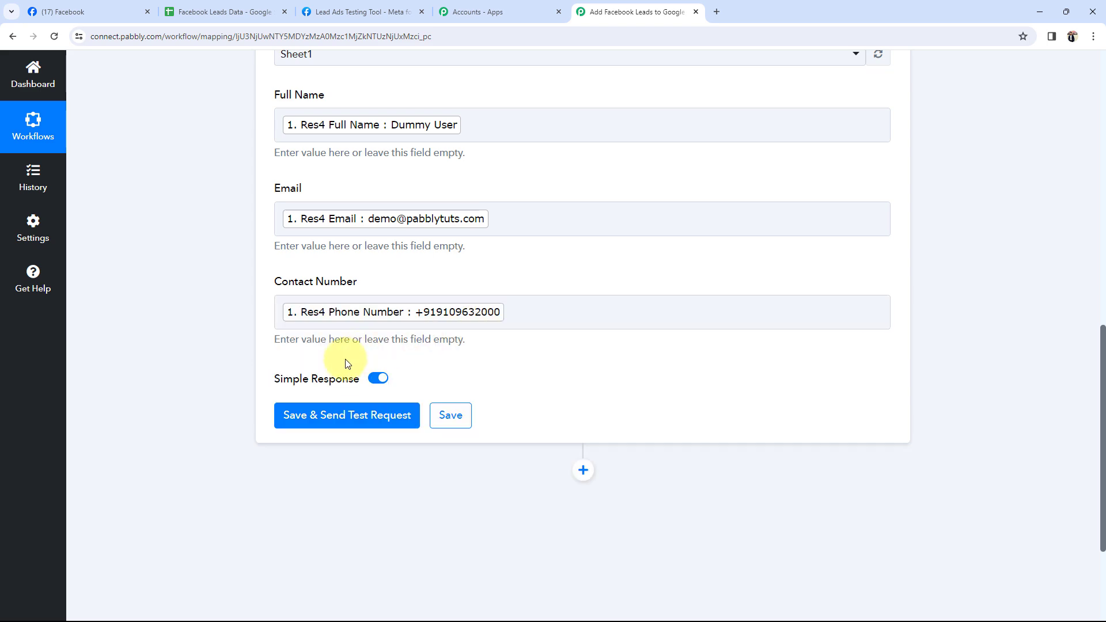
scroll(344, 360, up, 2)
scroll(344, 361, up, 3)
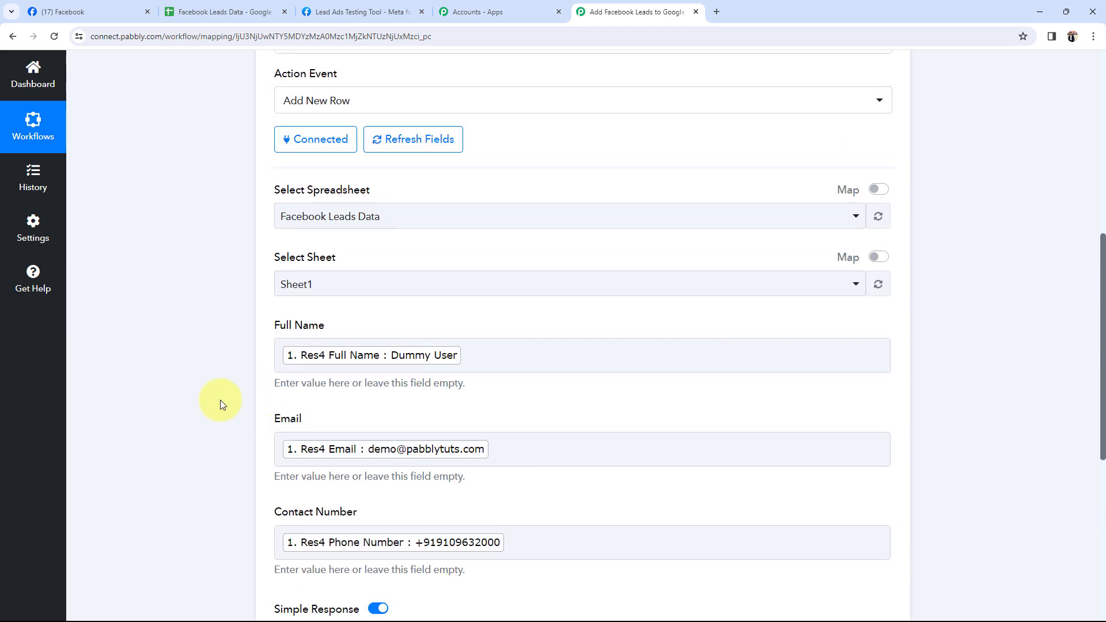
scroll(220, 404, down, 3)
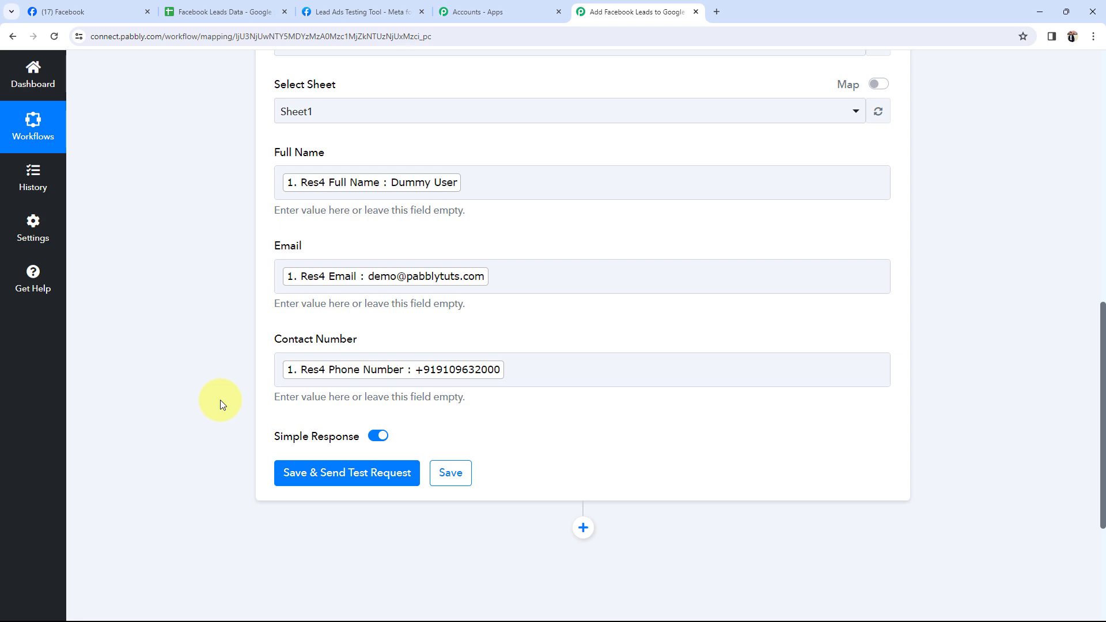
click(155, 3)
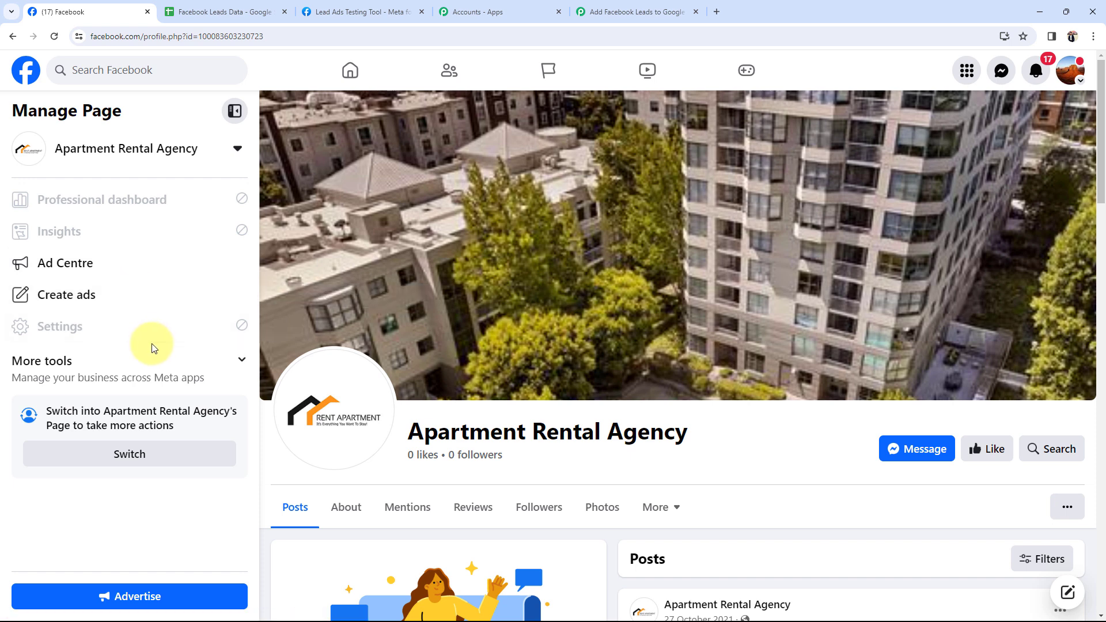
click(621, 5)
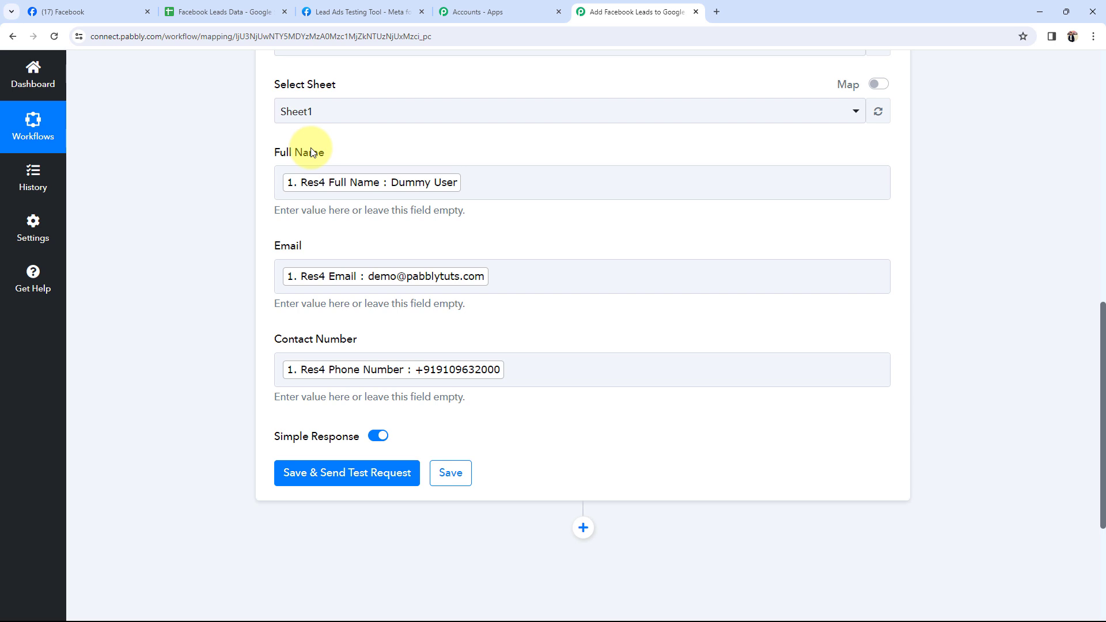
click(541, 192)
text(dummy)
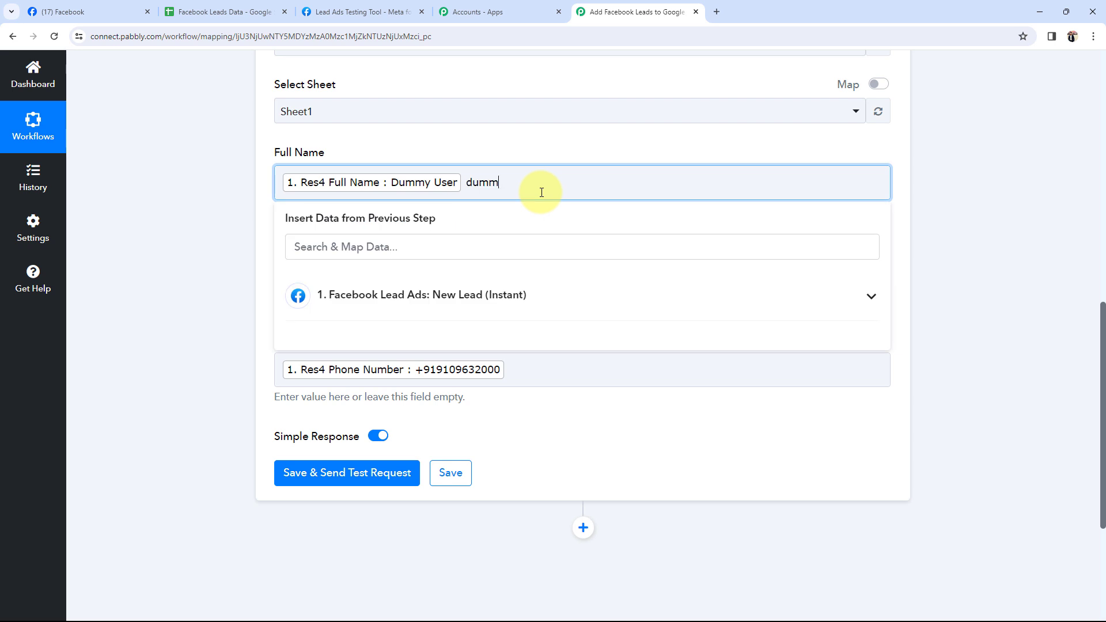
key(BackSpace)
key(BackSpace)
key(BackSpace)
key(BackSpace)
key(BackSpace)
click(243, 320)
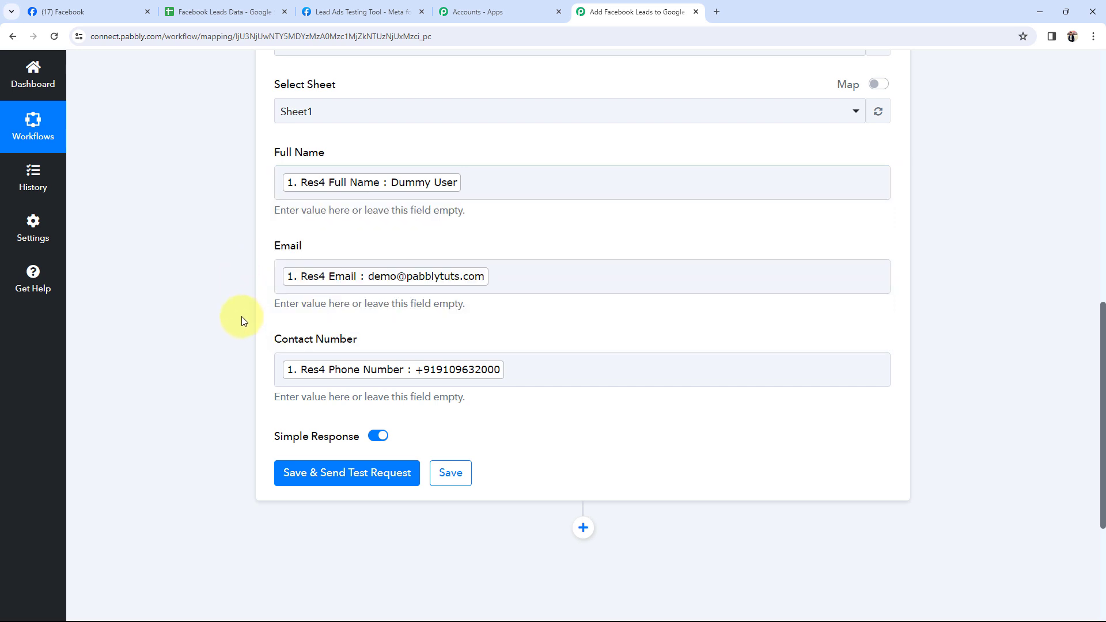
Save the Google Sheets step, send a test request, and review UpdatedRows, UpdatedCells and range Sheet1!A2:C2
click(331, 476)
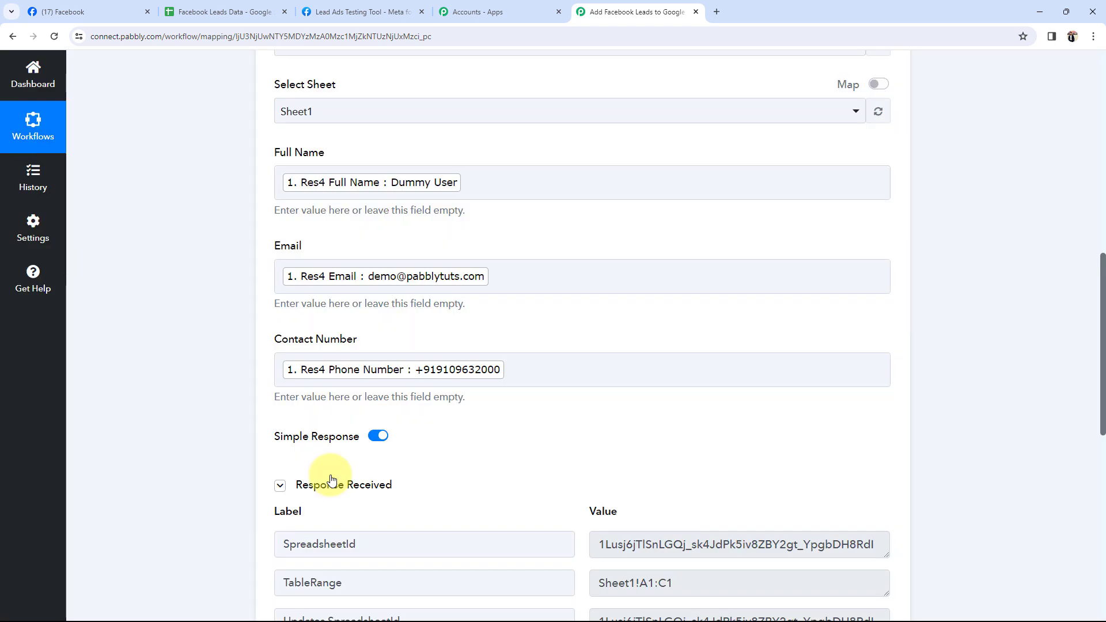
scroll(330, 474, down, 4)
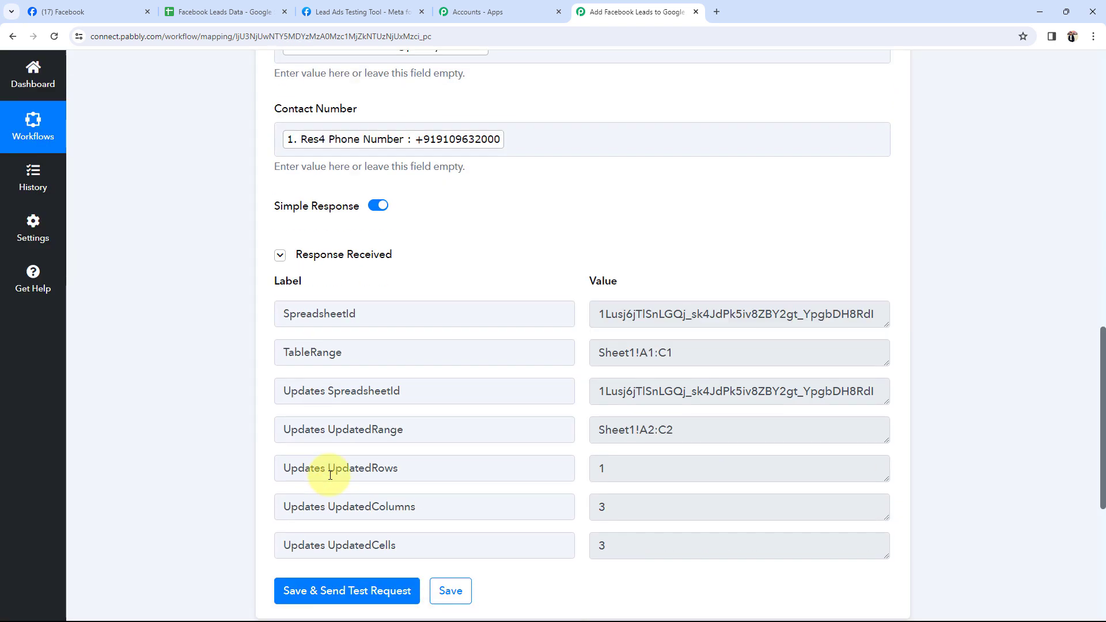
click(618, 471)
click(625, 505)
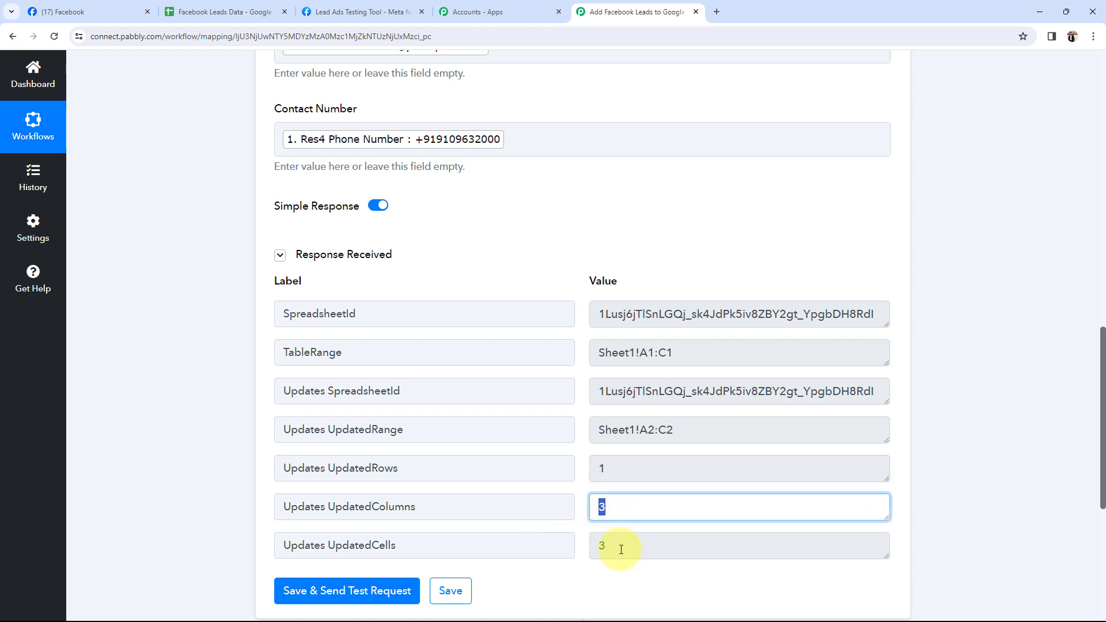
click(618, 543)
drag(710, 434, 475, 441)
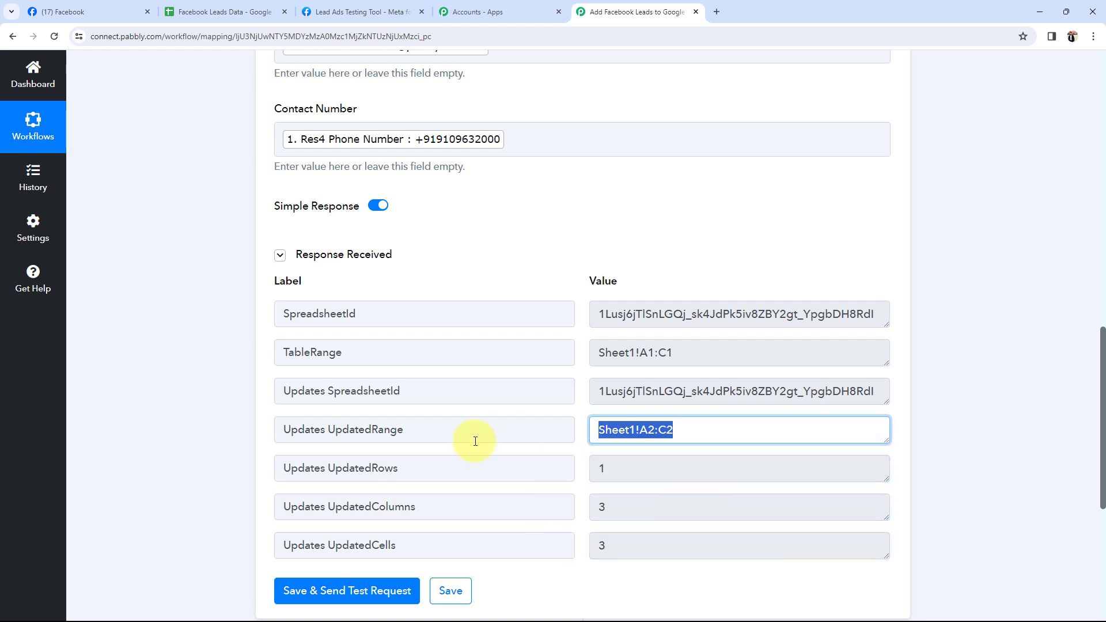
click(204, 10)
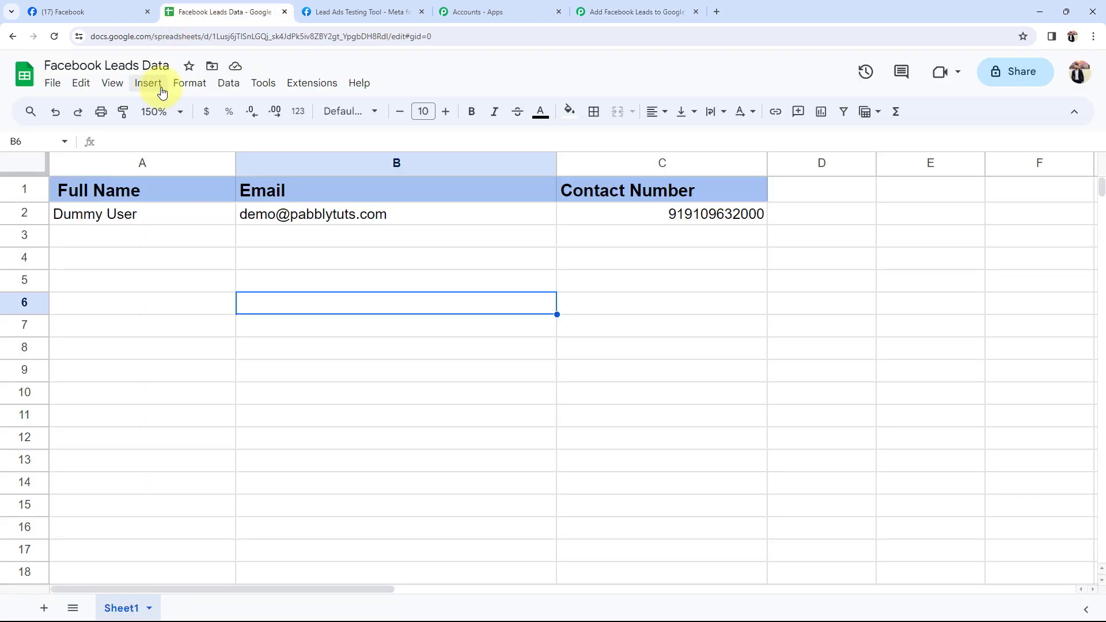
Verify cells A2, B2 and C2 hold the test lead's name, email and contact number
click(106, 214)
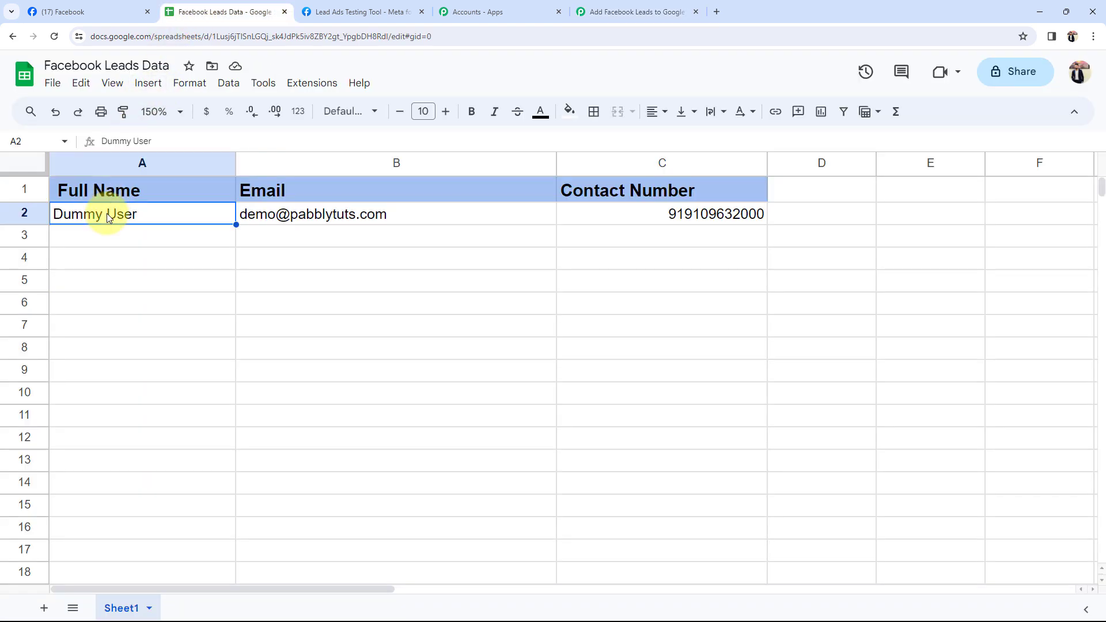
click(292, 215)
click(99, 219)
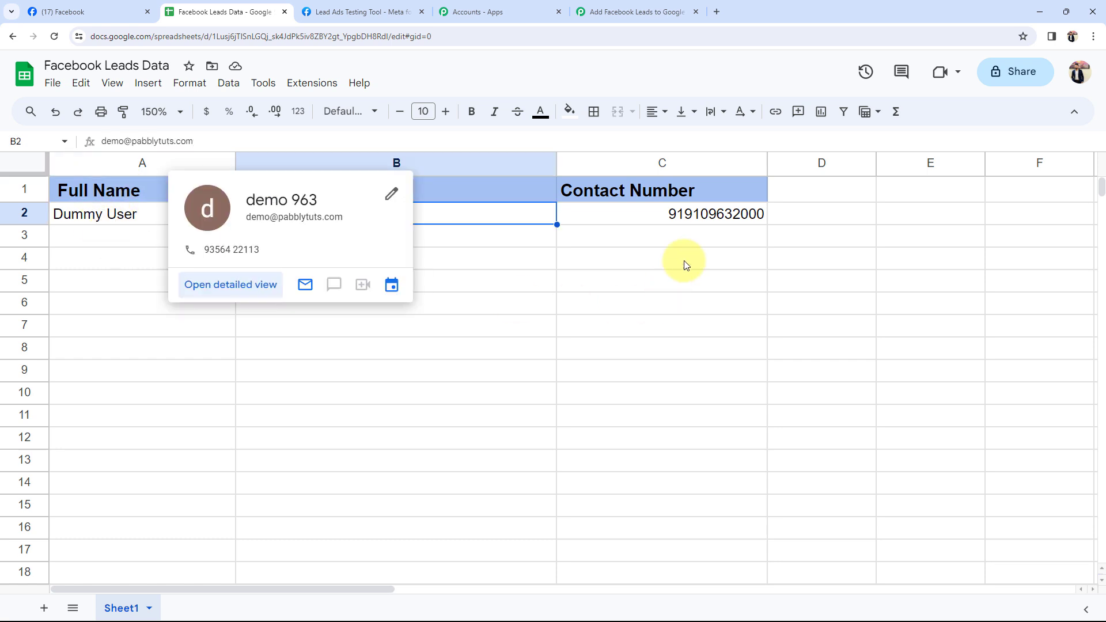
click(649, 214)
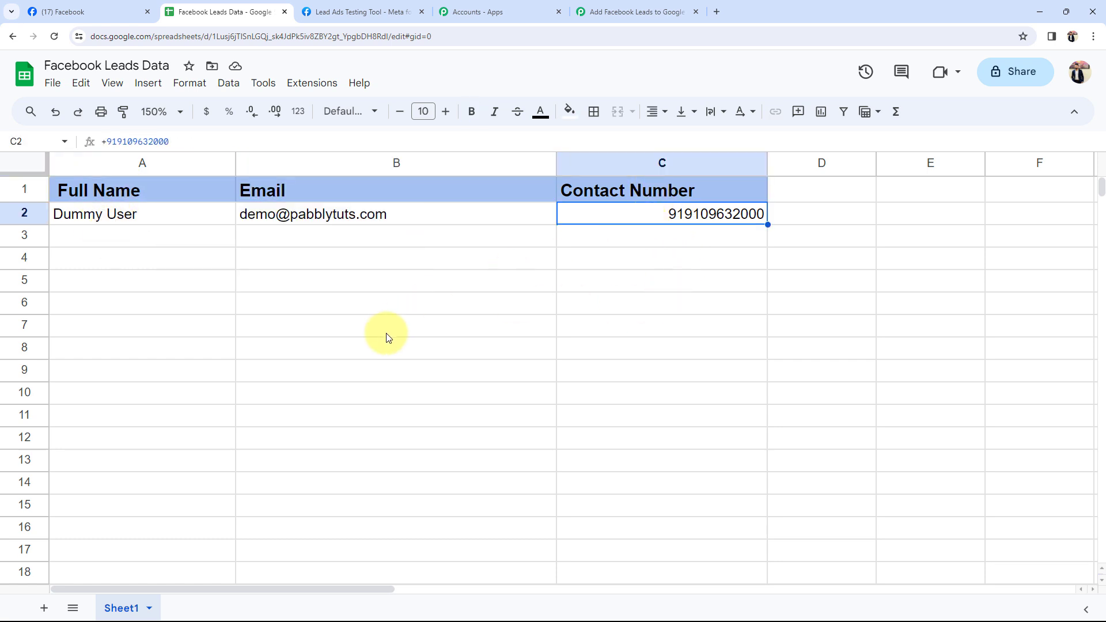
Return to the Pabbly workflow and collapse the Google Sheets action step
click(636, 11)
scroll(338, 403, up, 7)
scroll(336, 393, up, 4)
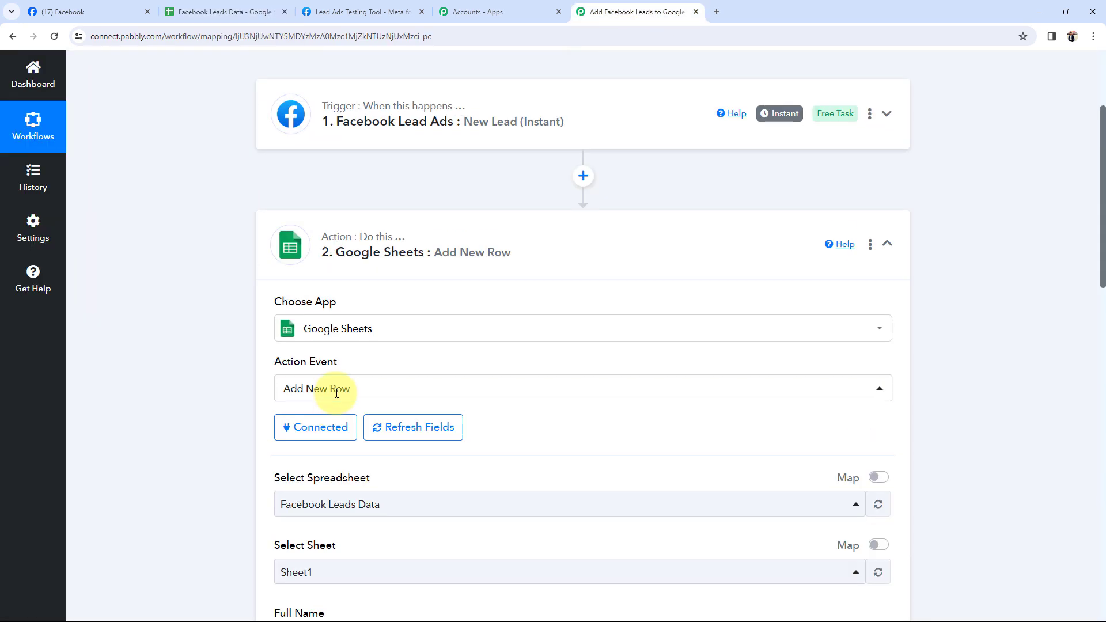
click(384, 255)
scroll(148, 431, up, 3)
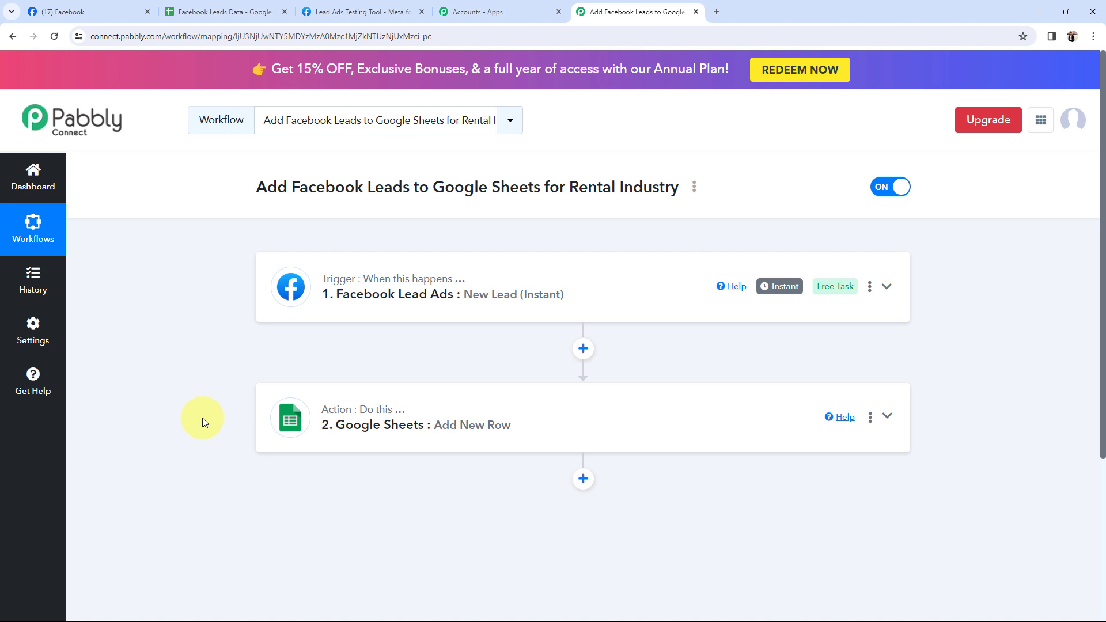